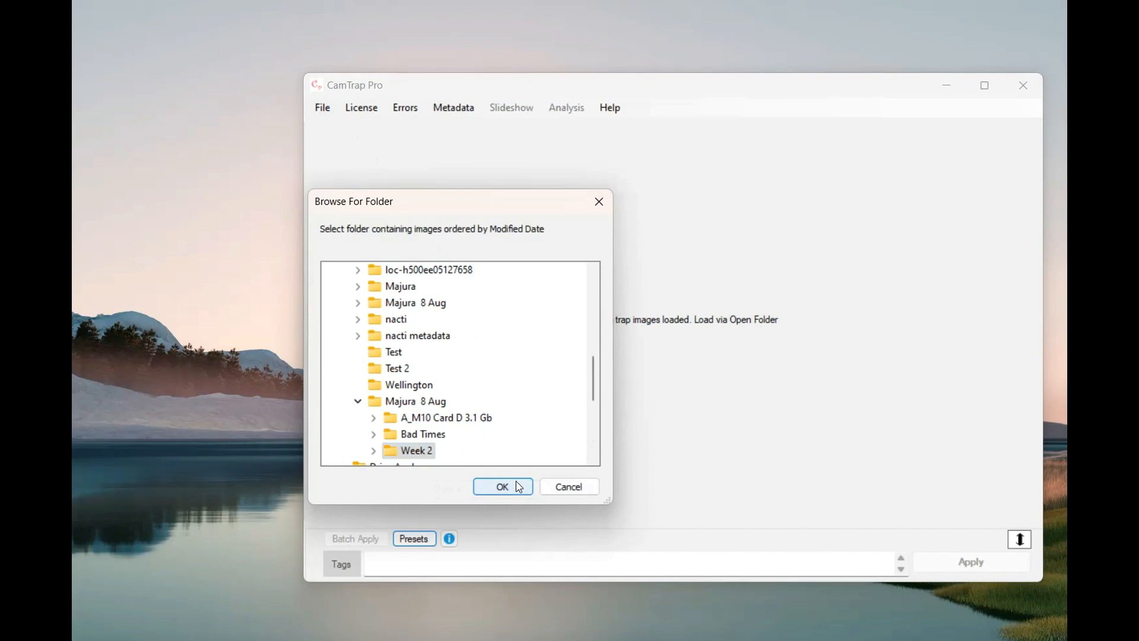
Step: Load all images in the Week 2 folder under Majura 8 Aug, declining to sort its subfolders individually
drag(594, 389, 597, 404)
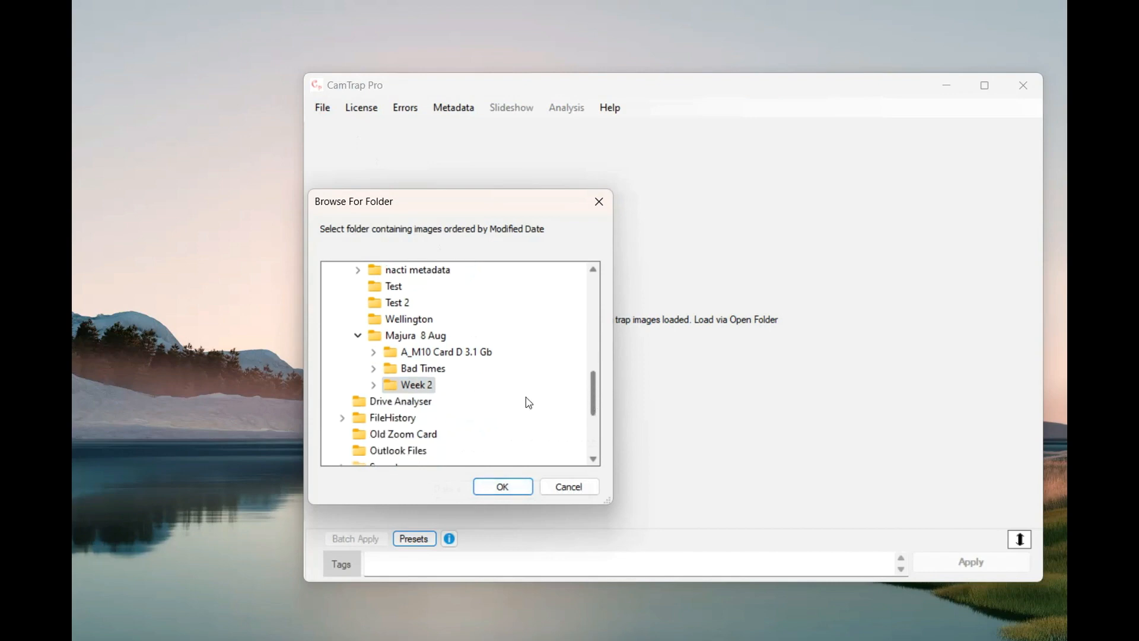
click(374, 387)
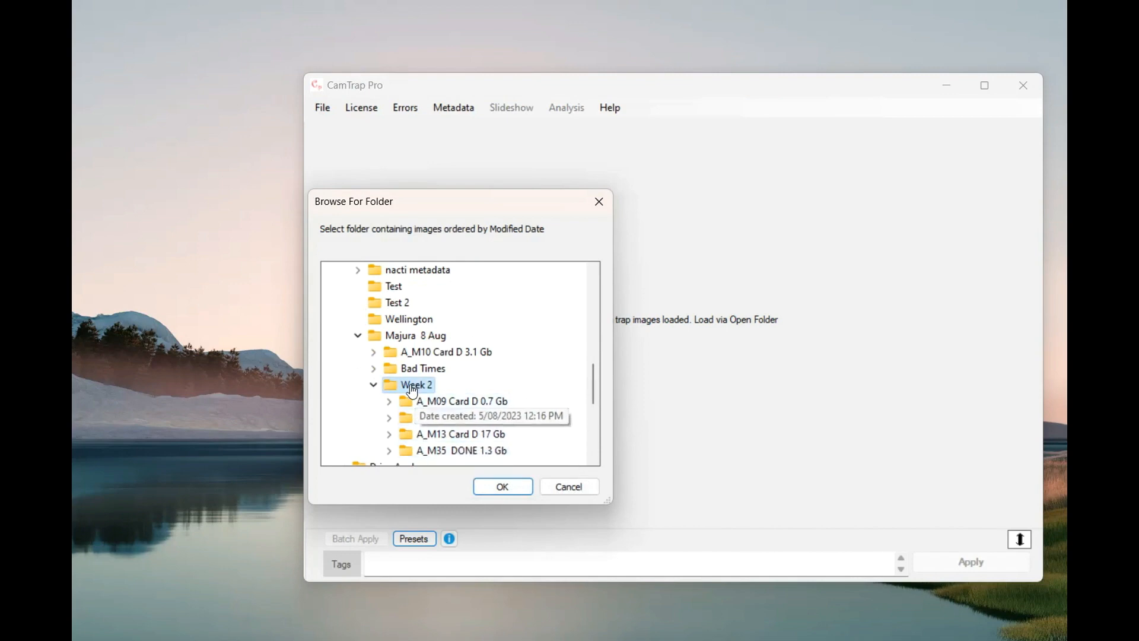
click(390, 401)
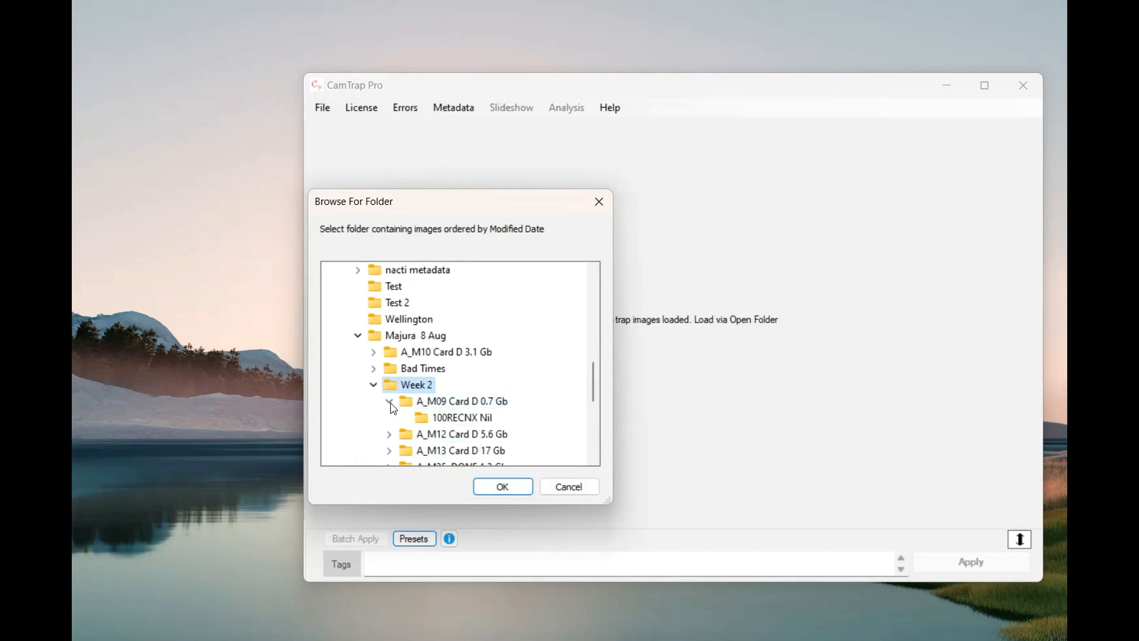
click(390, 436)
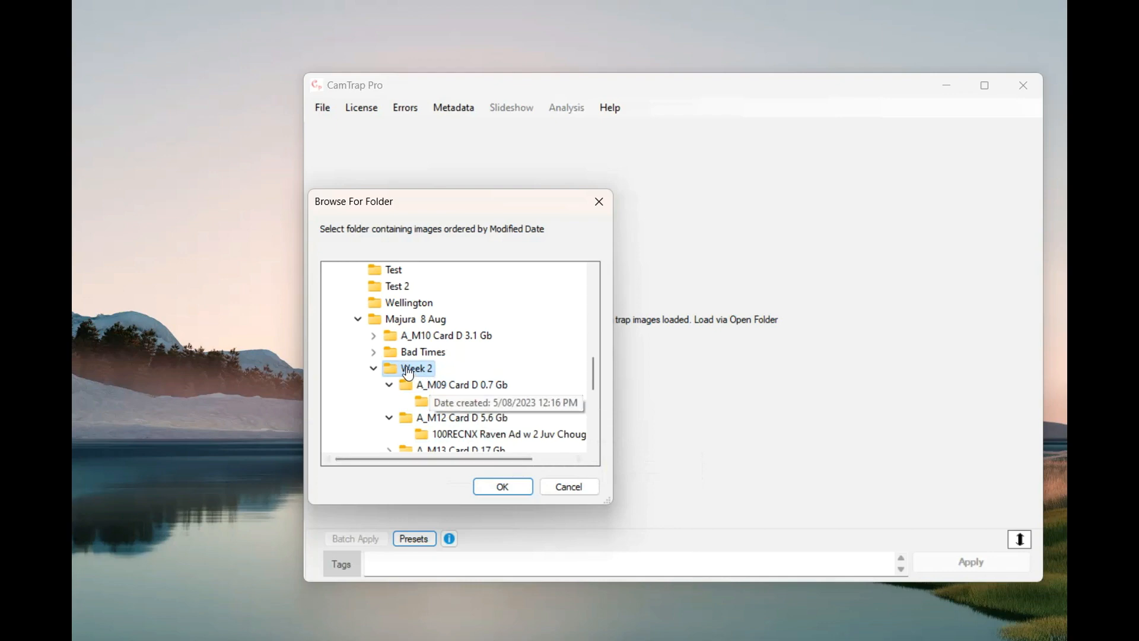
click(504, 487)
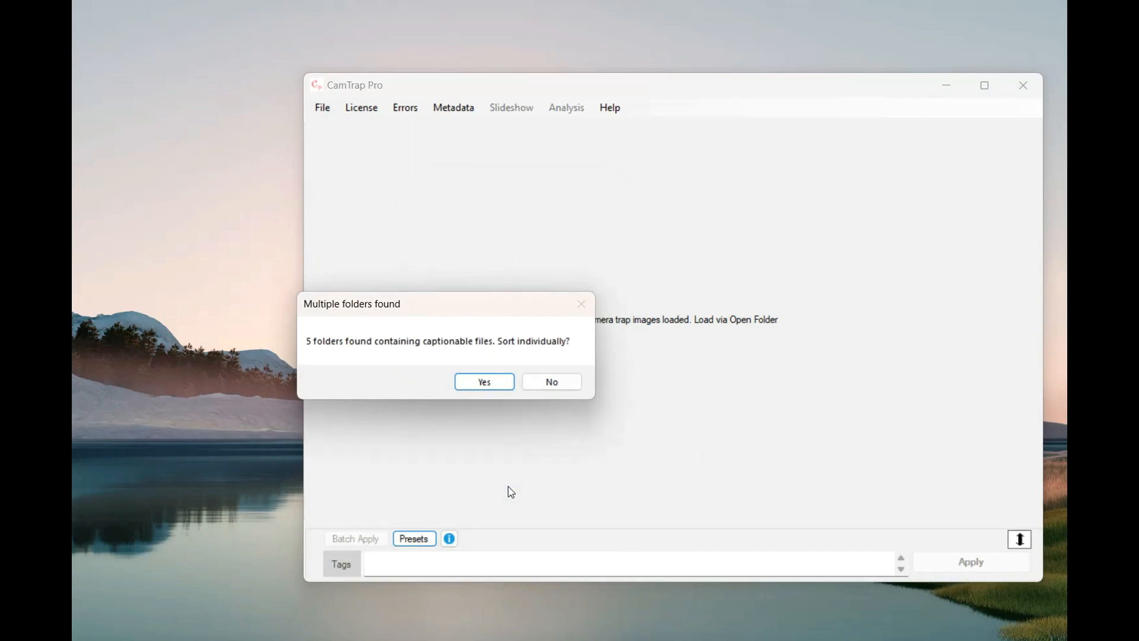
click(556, 384)
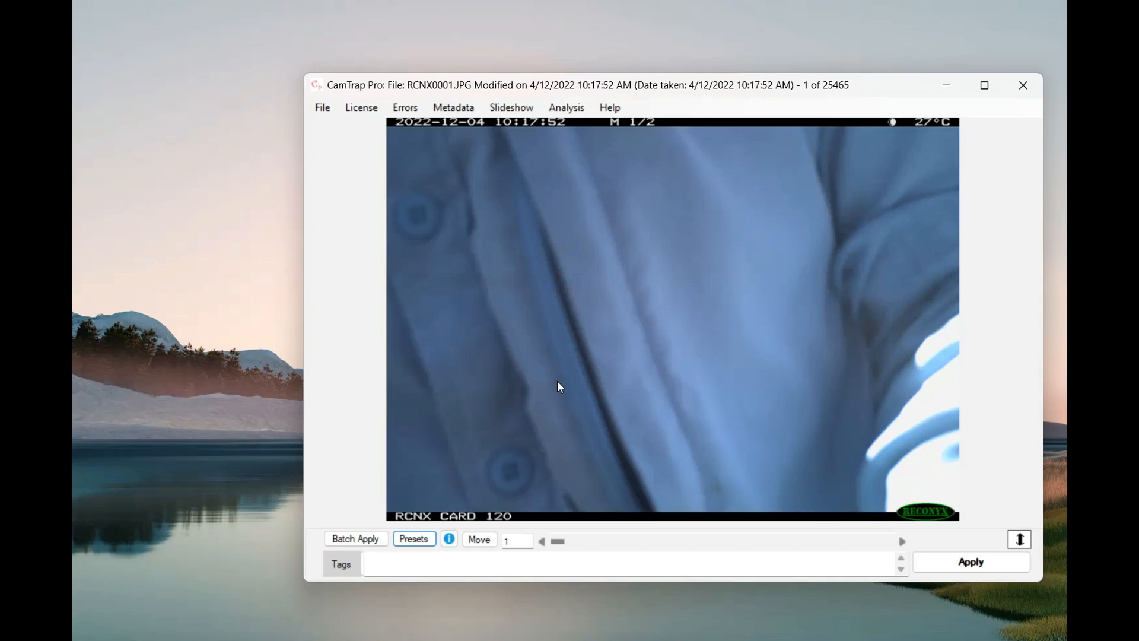
Step: Open the Count vs Time analysis for the loaded images and place its window fully in view
click(576, 115)
mouse_move(600, 134)
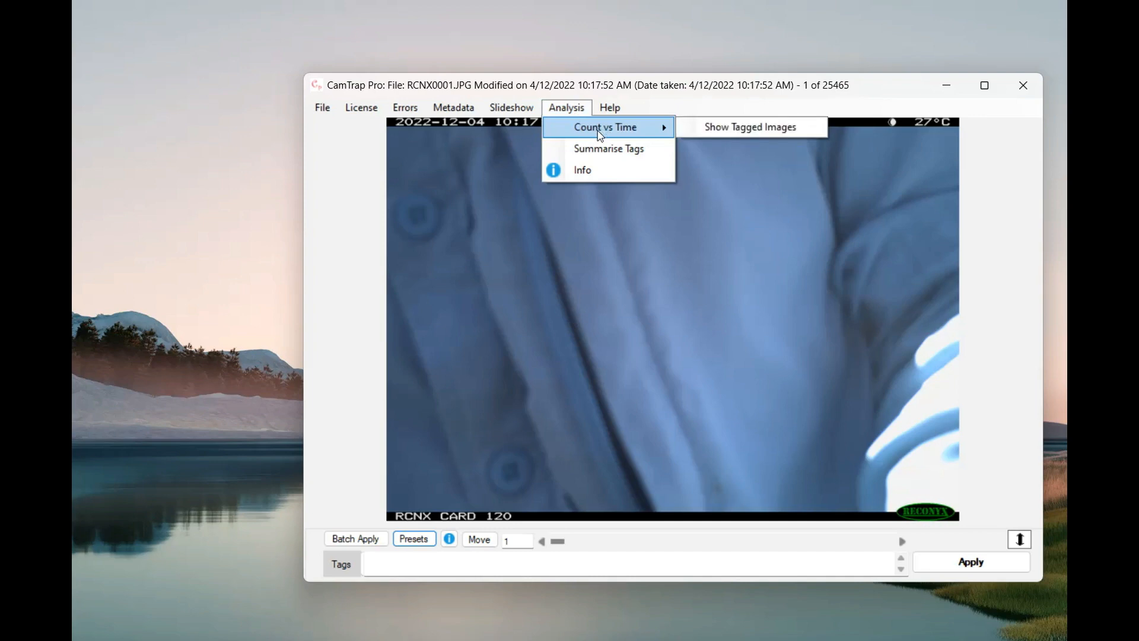
click(600, 134)
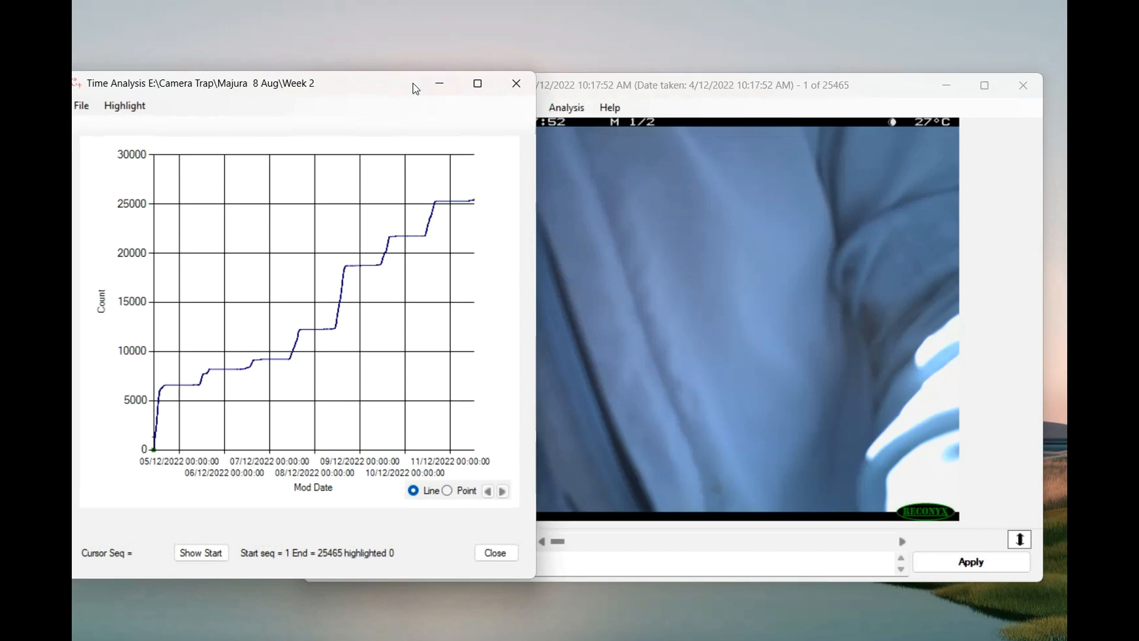
mouse_move(401, 87)
mouse_down()
mouse_move(298, 93)
mouse_move(437, 86)
mouse_move(412, 97)
mouse_up()
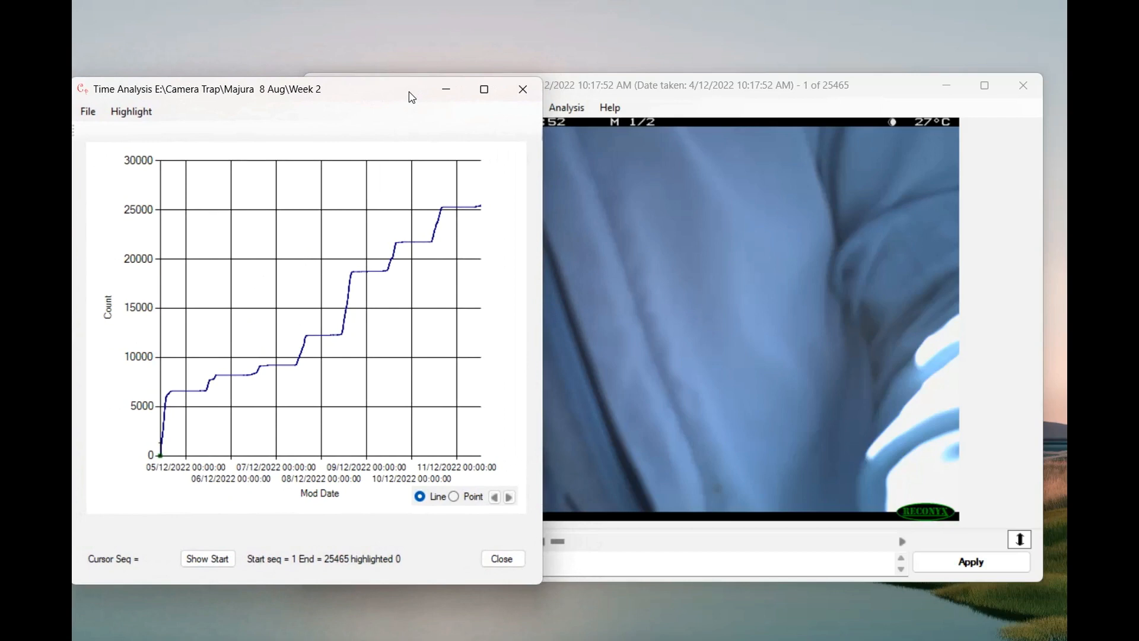
Step: Display the images at two points on the count curve, one on the first steep rise and one shortly before 07/12/2022
click(170, 409)
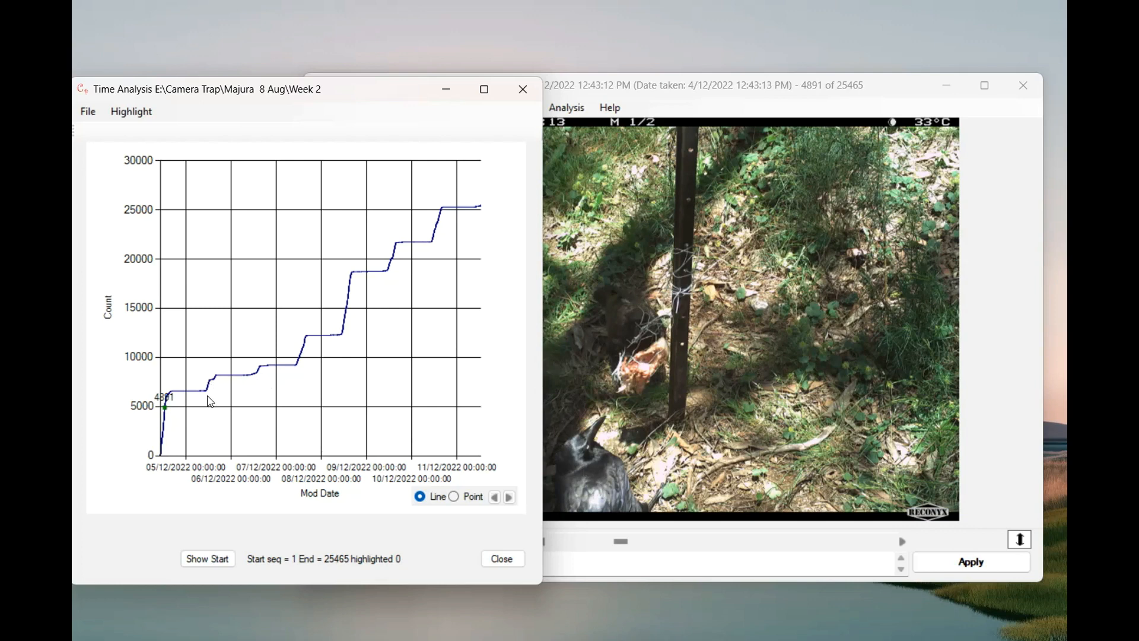
mouse_move(215, 404)
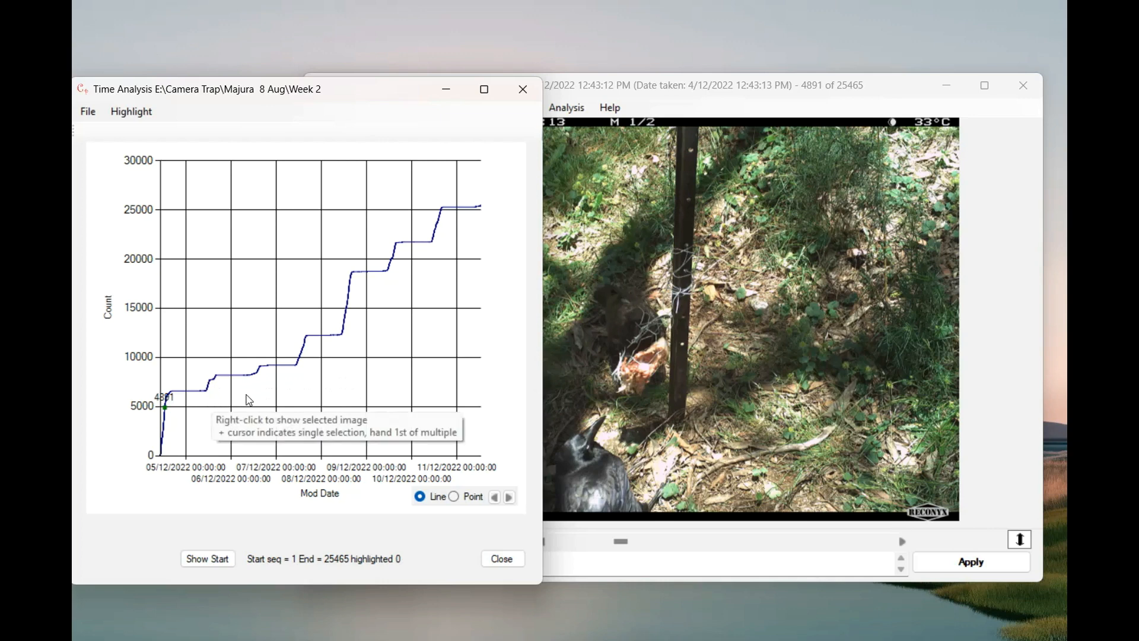
click(260, 377)
right_click(260, 377)
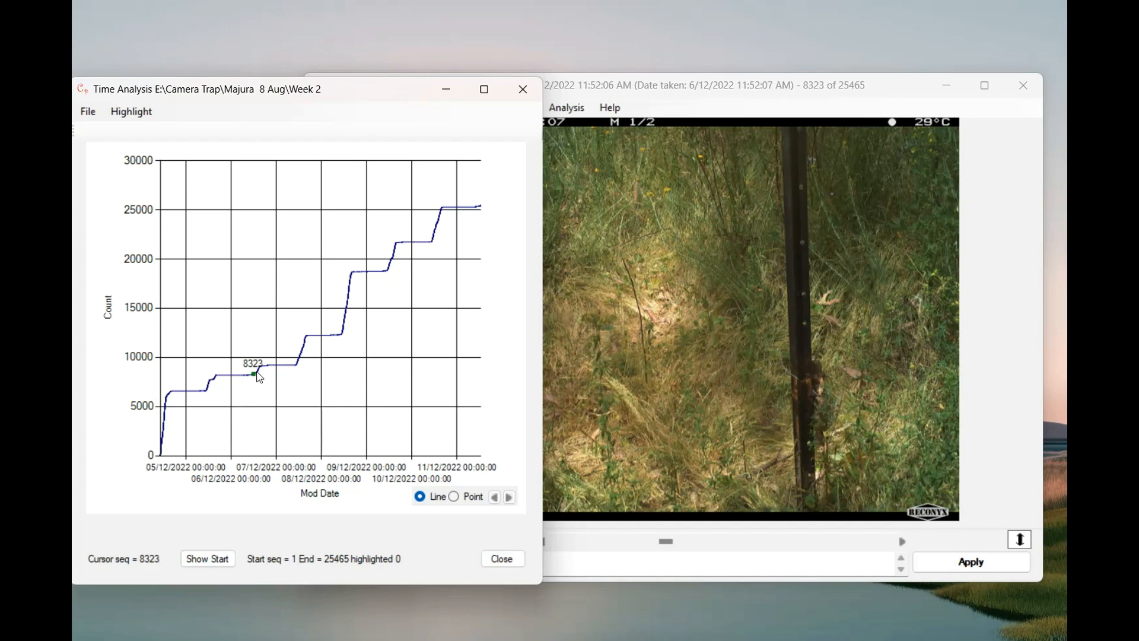
Step: Advance six images along the curve and go back one, and view the chart as points before returning it to a line
click(509, 498)
click(508, 499)
click(508, 499)
click(508, 498)
click(509, 498)
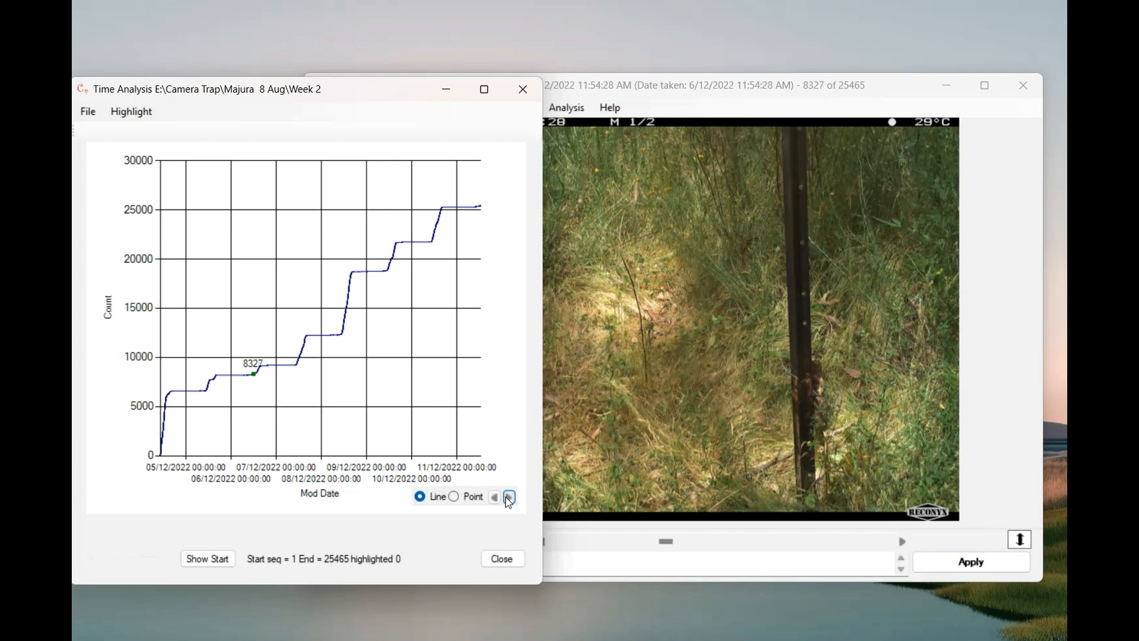
click(509, 498)
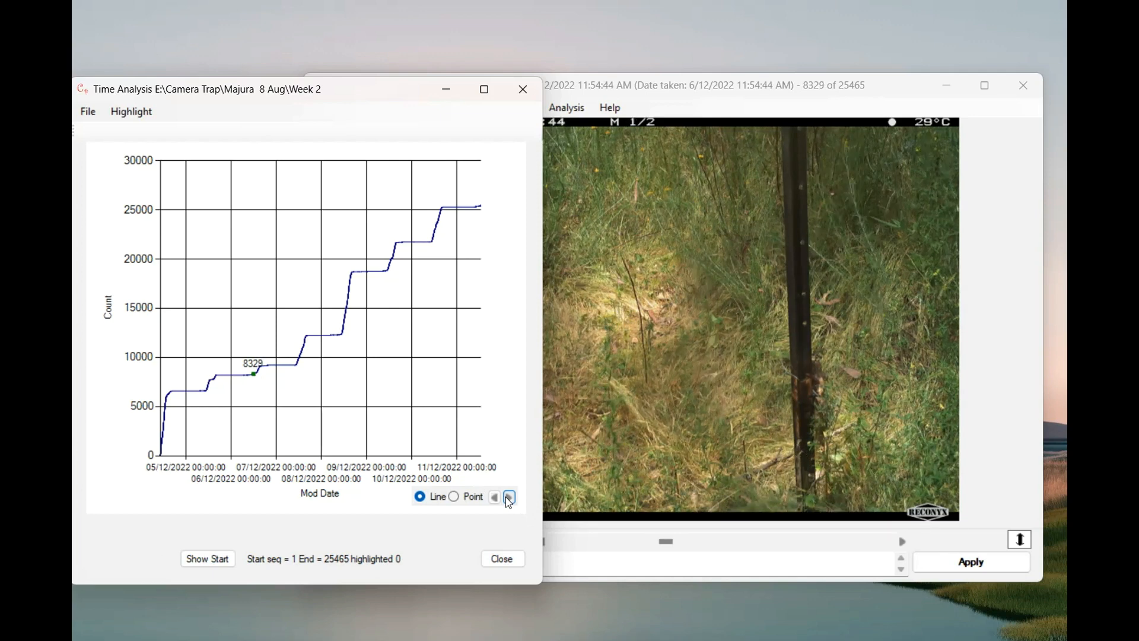
click(496, 499)
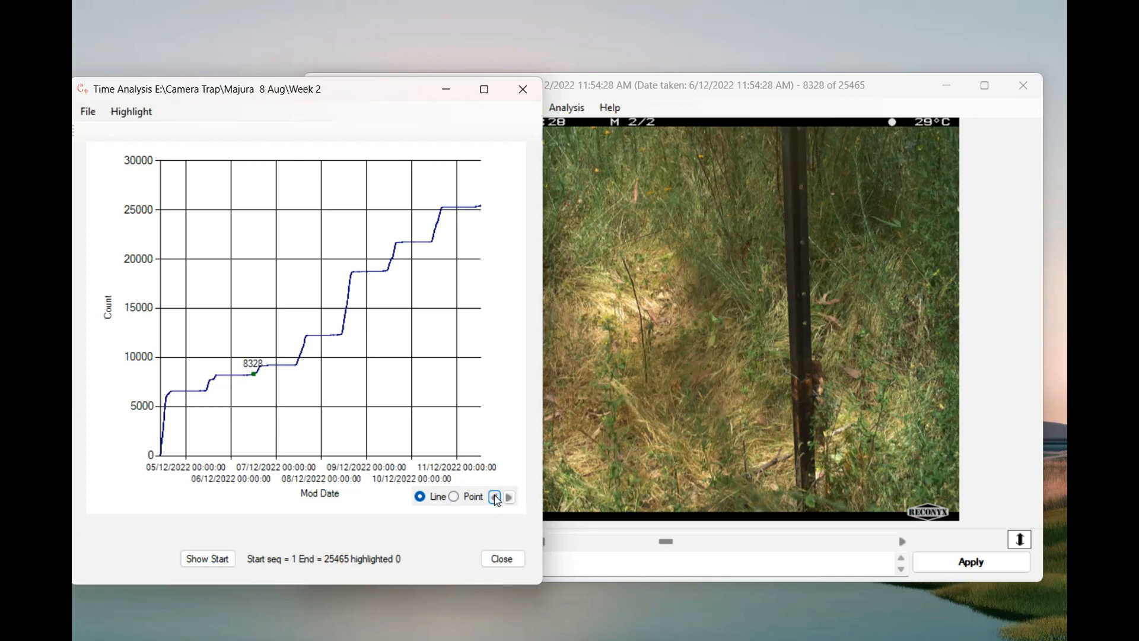
click(455, 497)
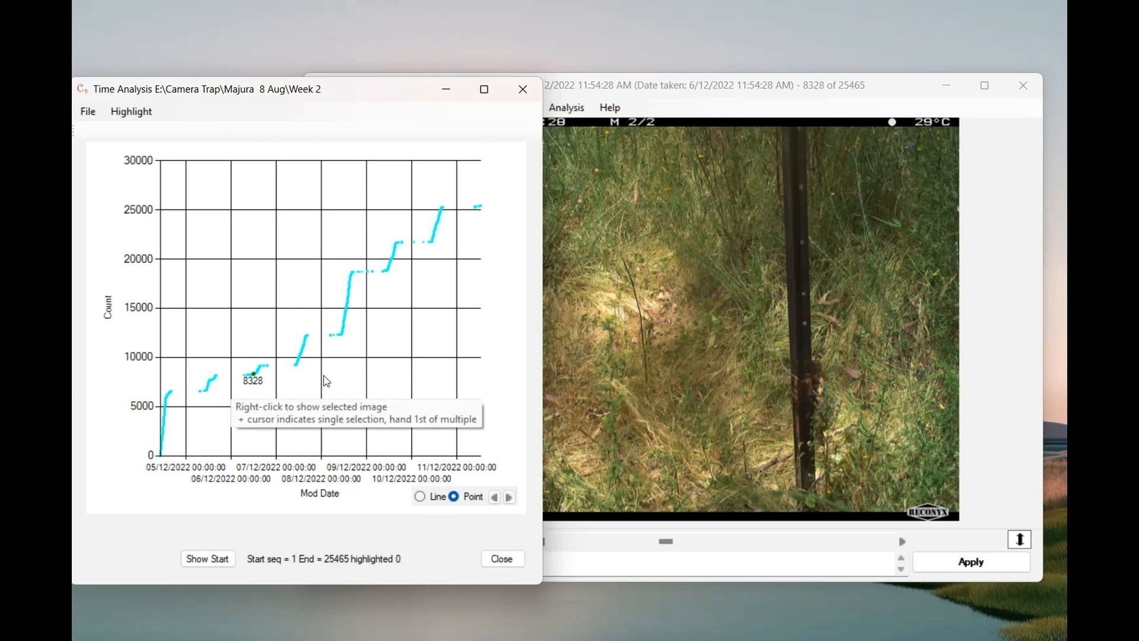
click(420, 497)
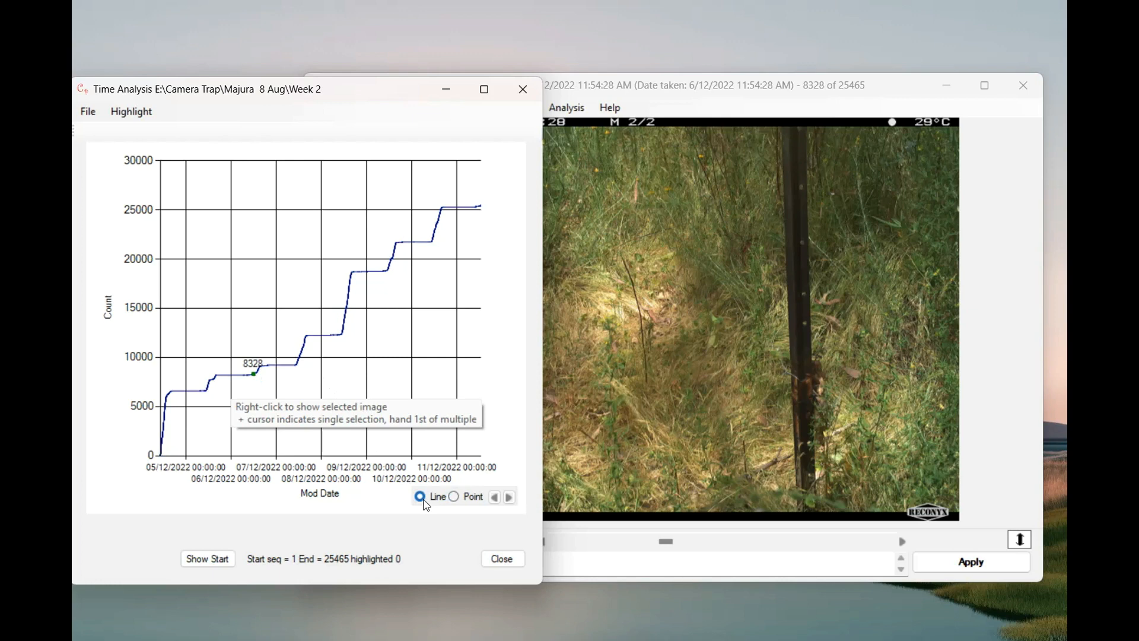
Step: Load image_recognition_file.json into the Megadetector confidence histogram and bring the histogram window fully into view
click(138, 114)
mouse_move(168, 170)
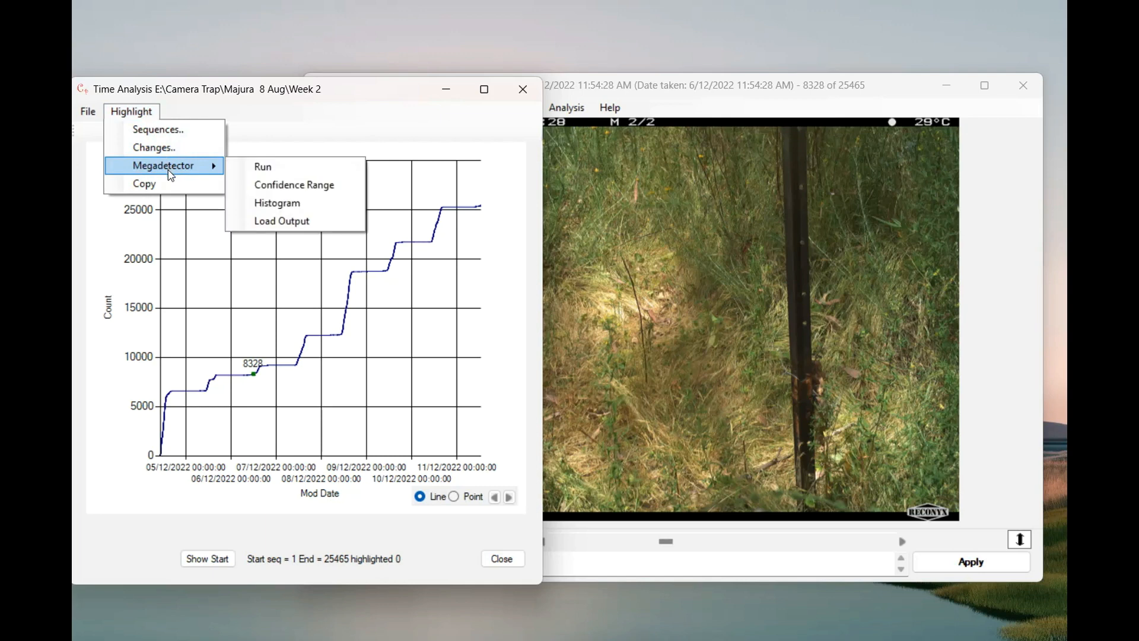
click(291, 204)
scroll(289, 207, down, 1)
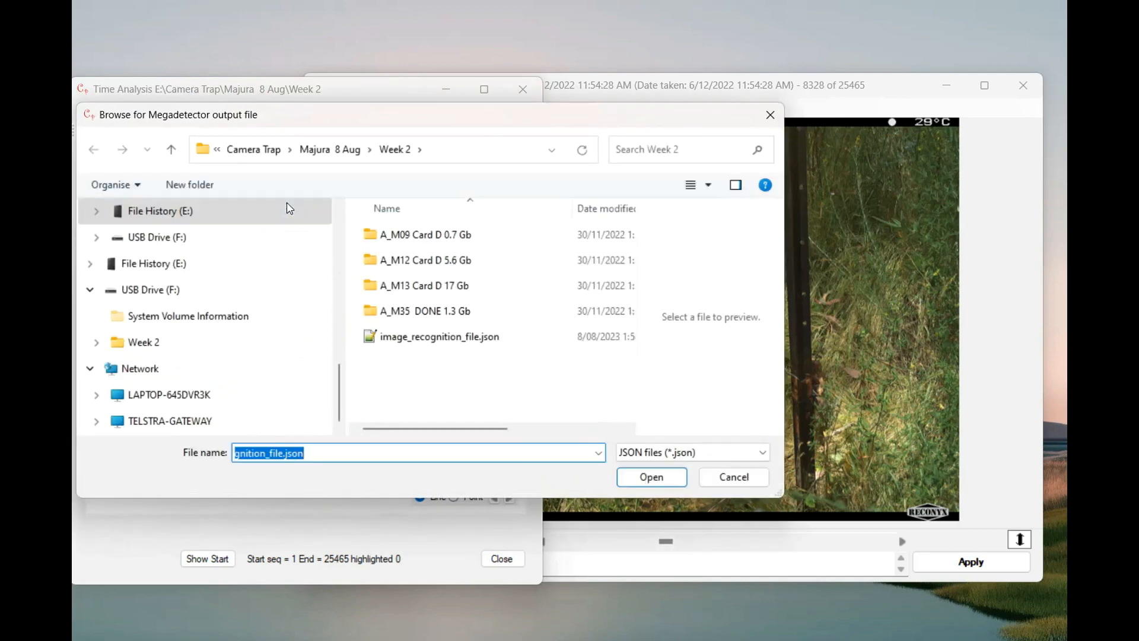
click(659, 483)
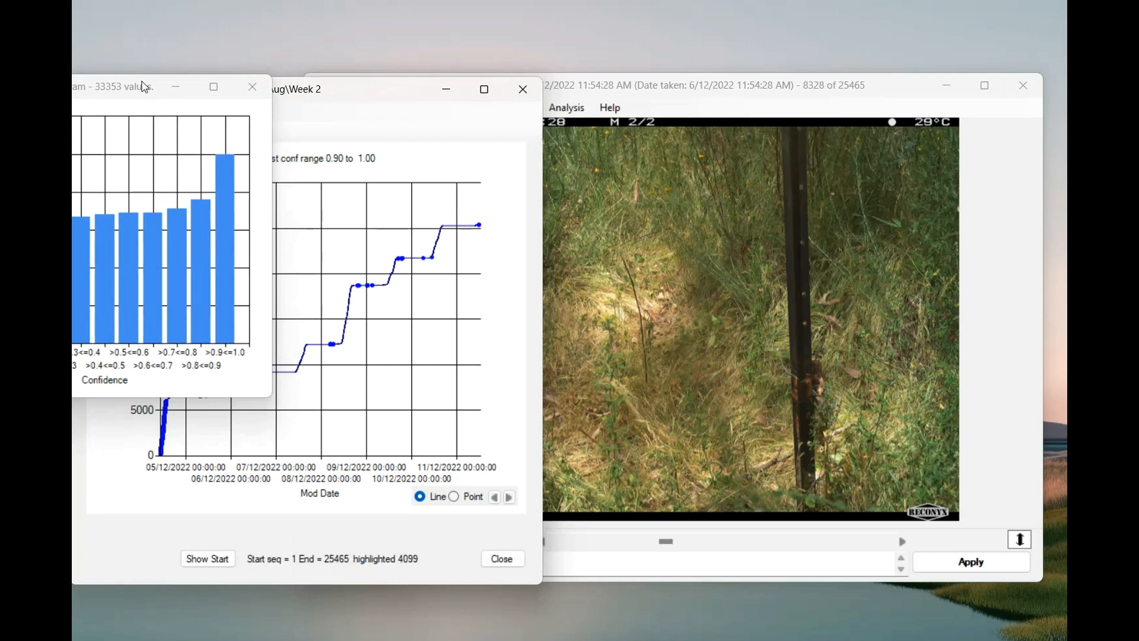
drag(148, 96, 389, 170)
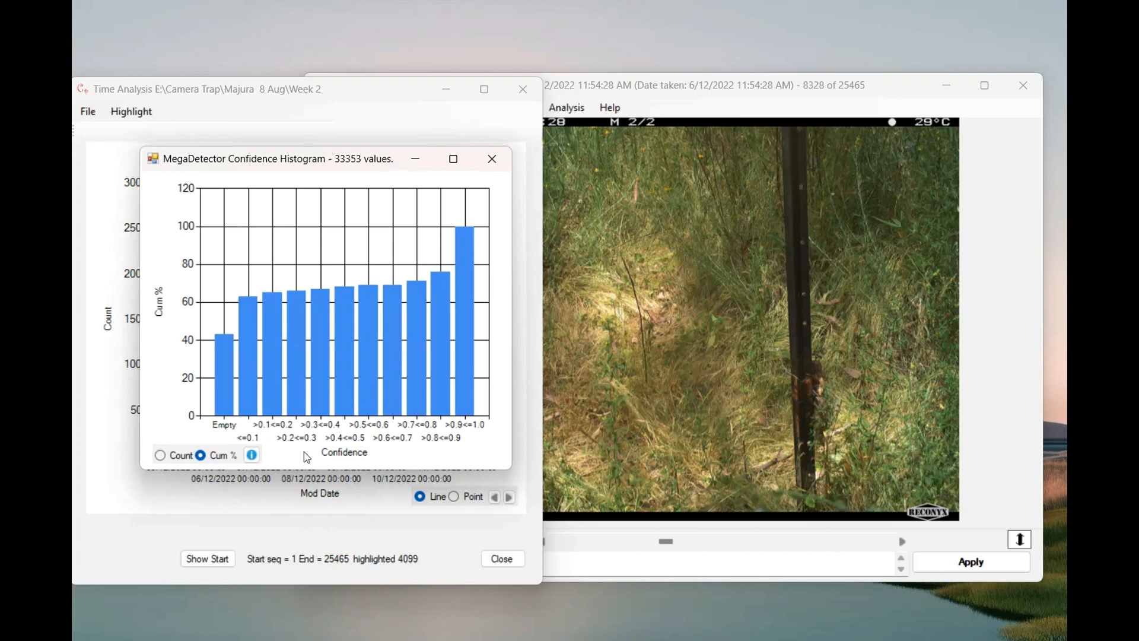
Step: Compare the confidence histogram as counts and as cumulative percentages, and close it
click(160, 455)
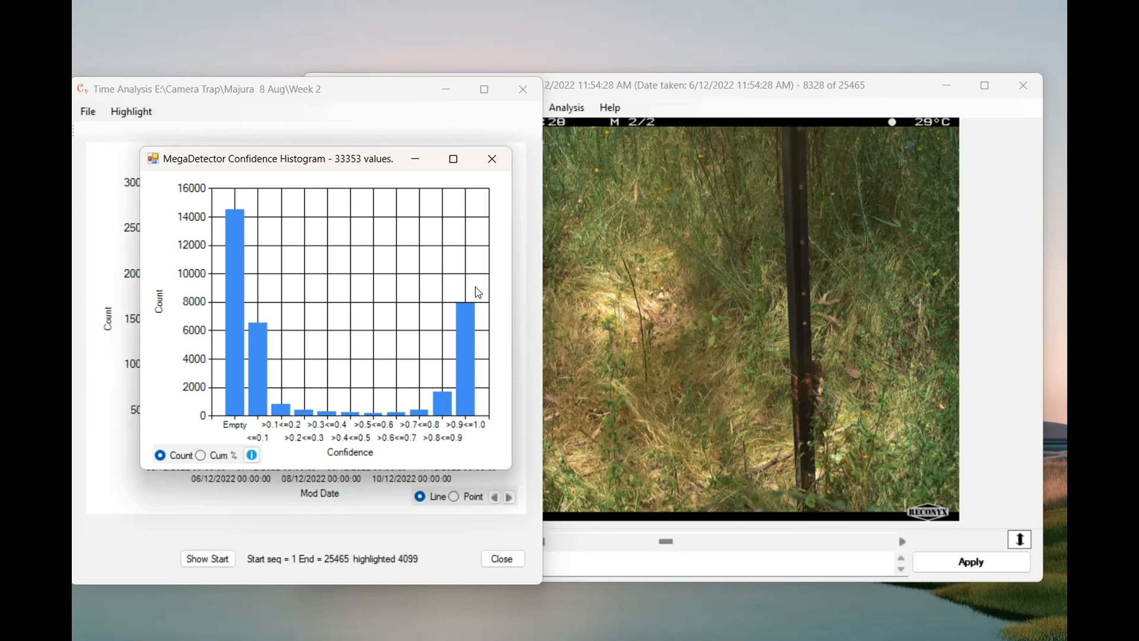
click(200, 456)
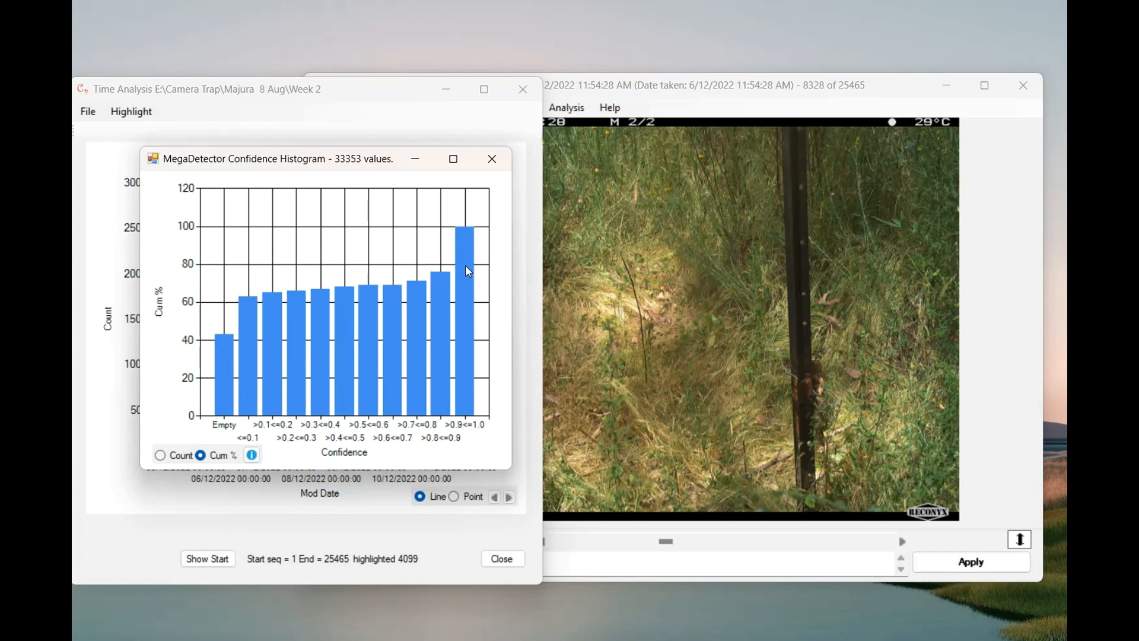
click(493, 162)
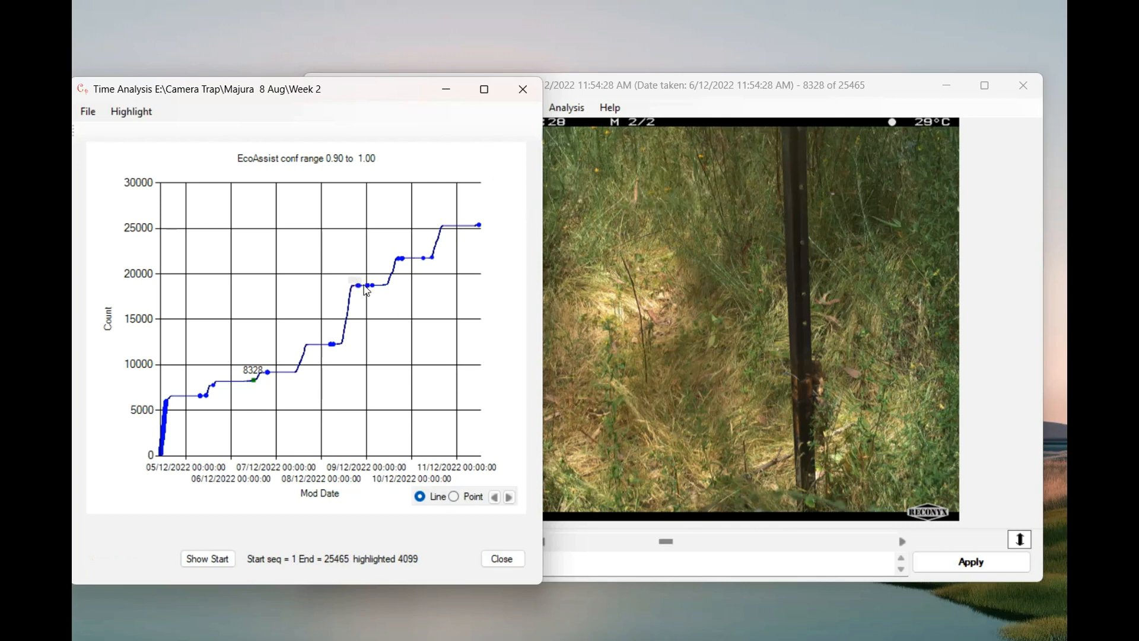
Step: Zoom the chart in on the 8–9 December 2022 plateau, display its first highlighted image and uncover the whole picture
drag(378, 305, 377, 305)
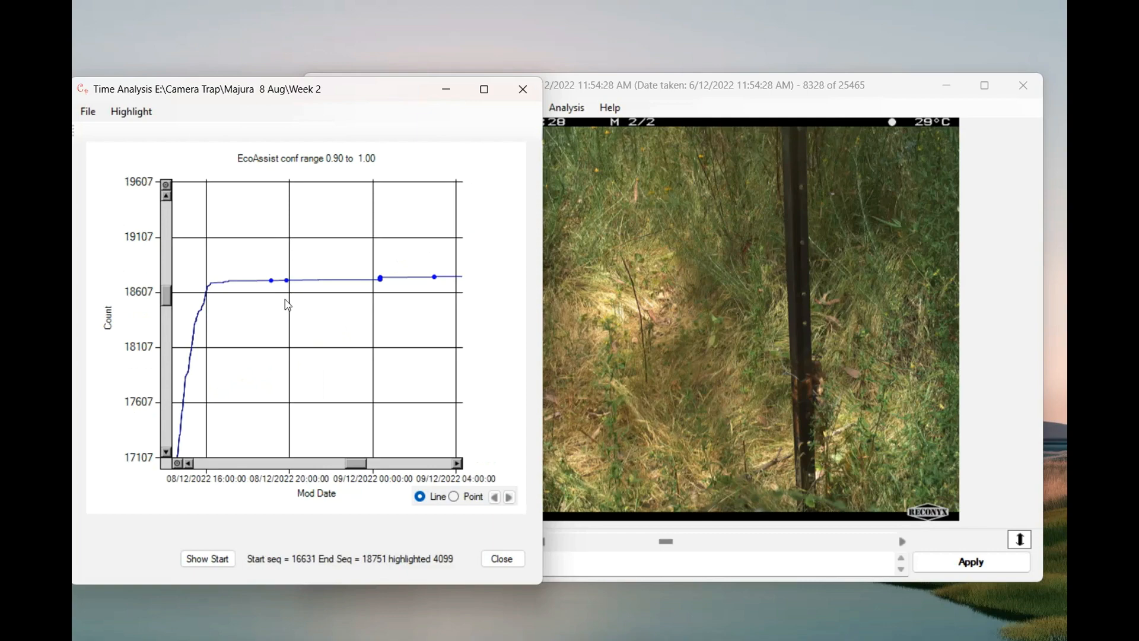
click(270, 281)
click(274, 287)
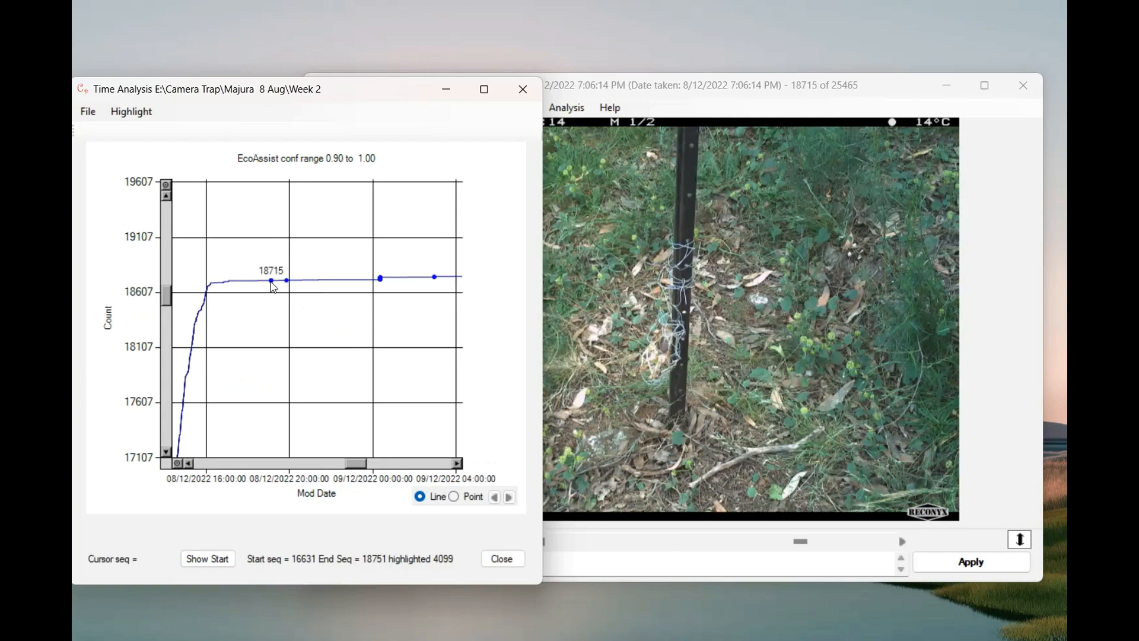
drag(397, 96, 207, 91)
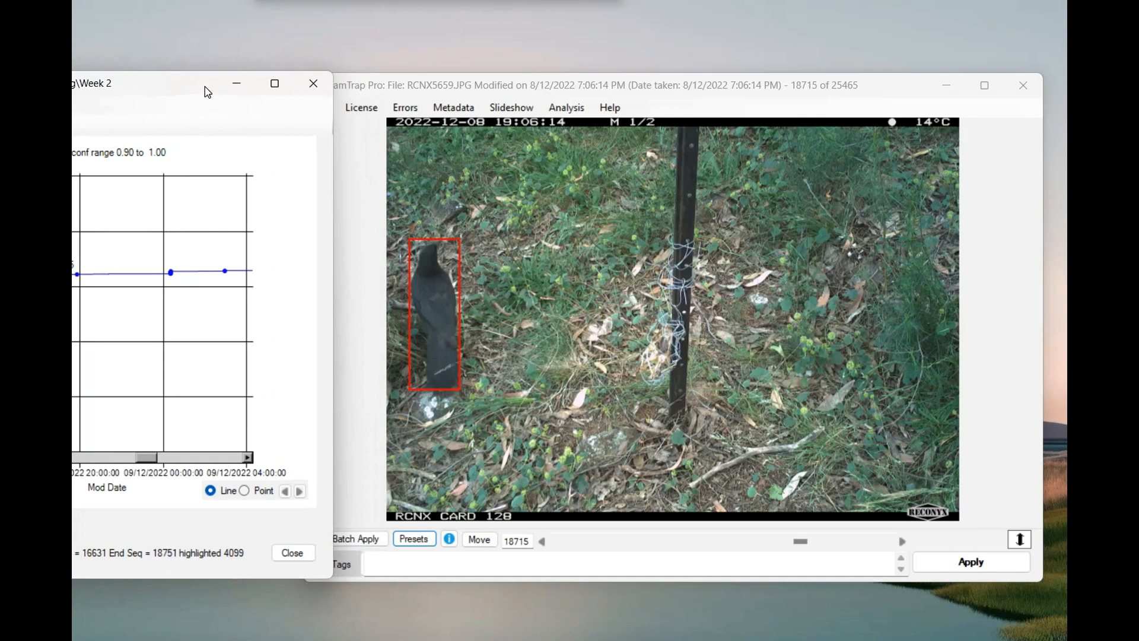
Step: Bring the chart window back into full view and reset the zoom on both axes
drag(207, 91, 518, 84)
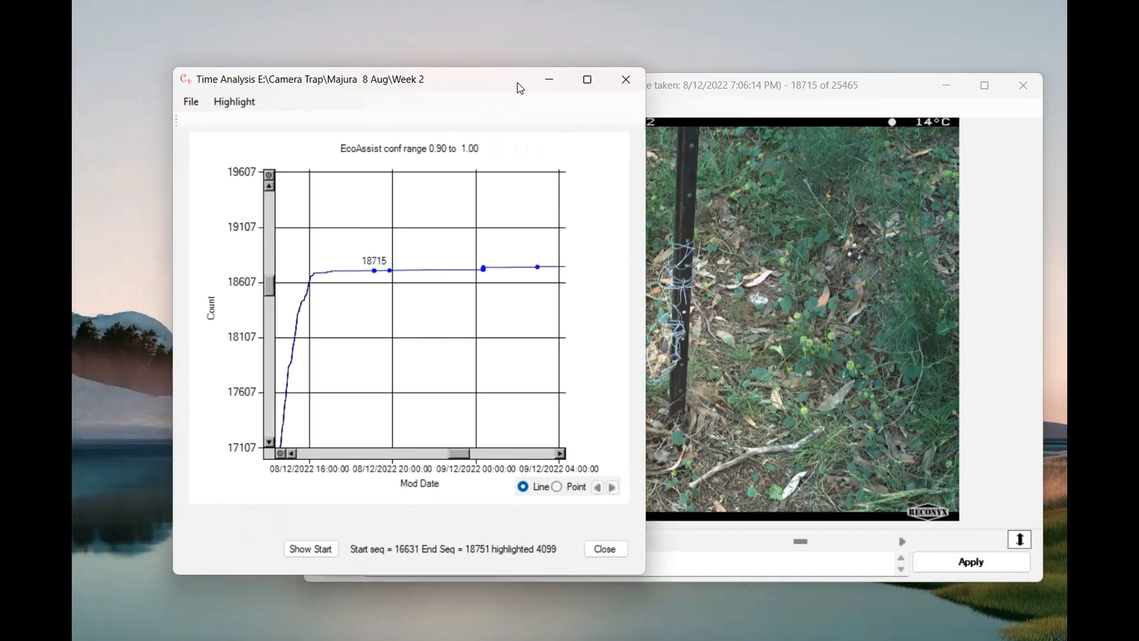
click(281, 453)
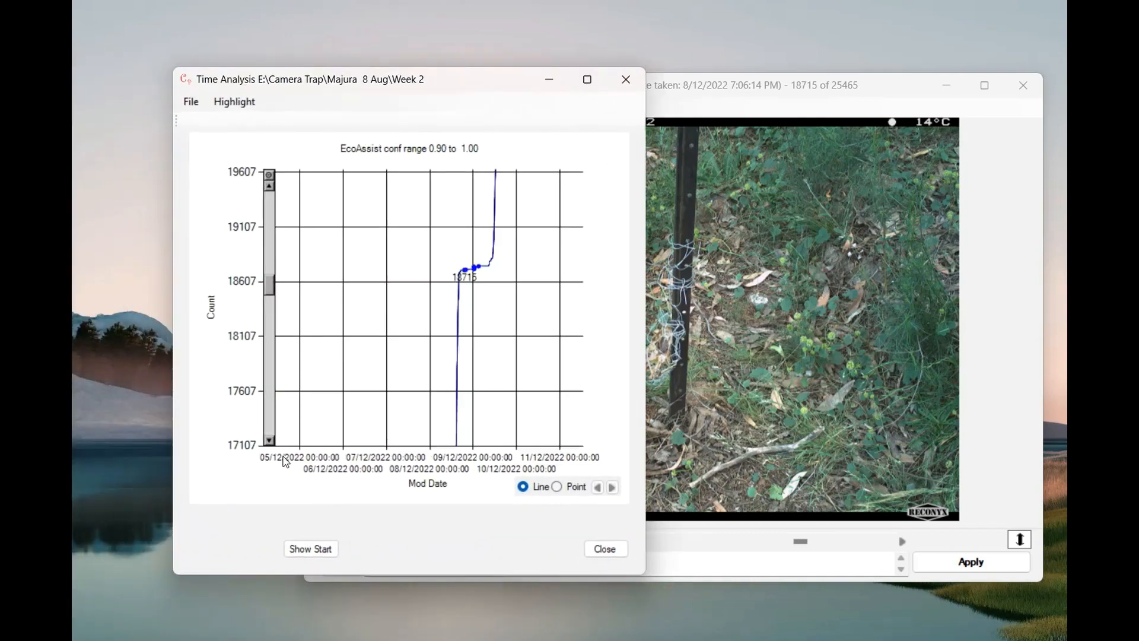
click(268, 175)
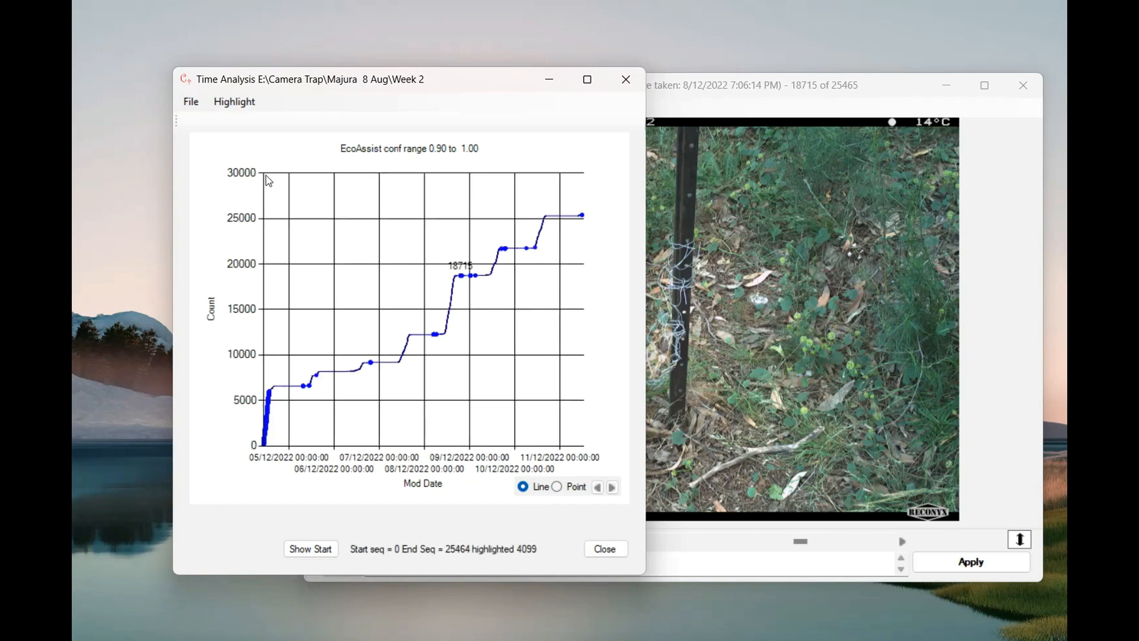
Step: Copy the highlighted images into a new folder named Highlighted inside Pictures
click(235, 102)
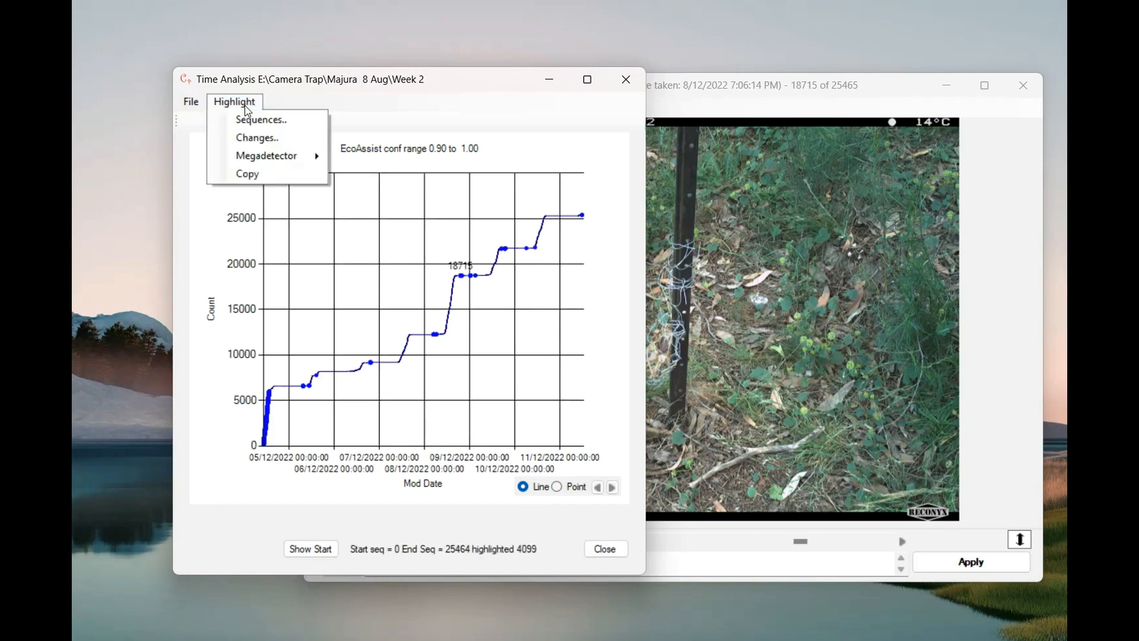
click(249, 178)
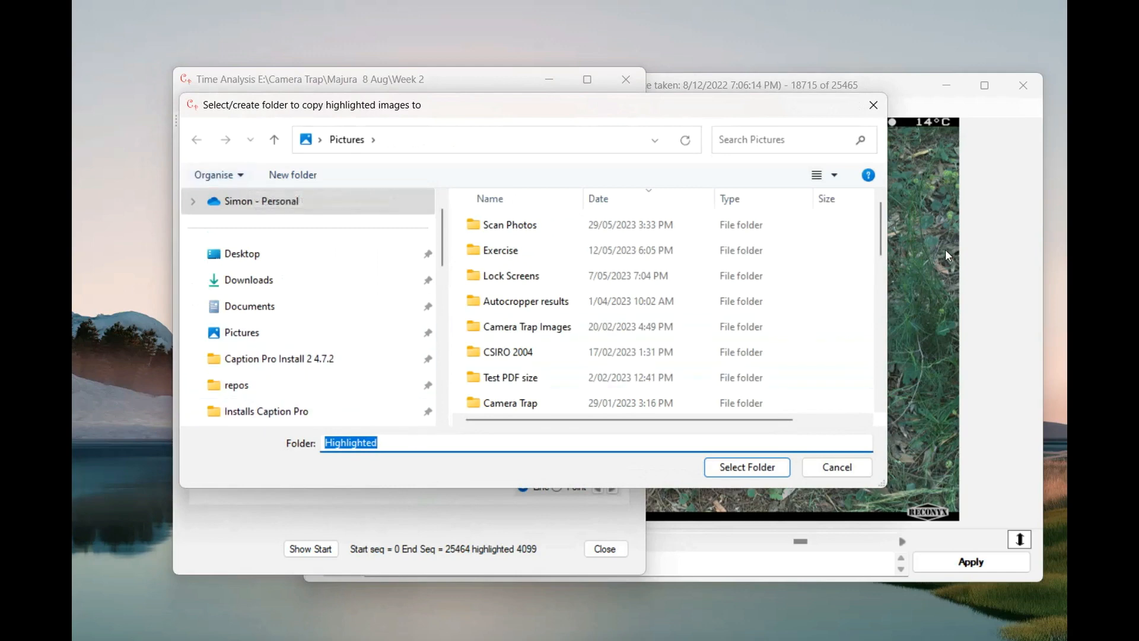
drag(885, 232, 889, 199)
click(305, 178)
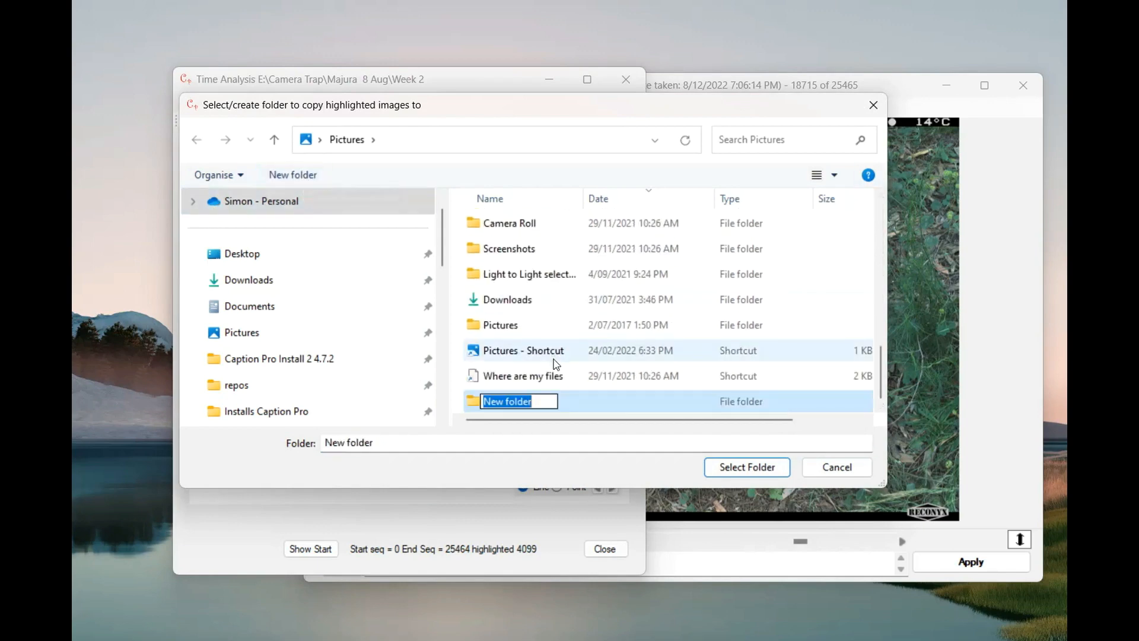
text(Highlighted)
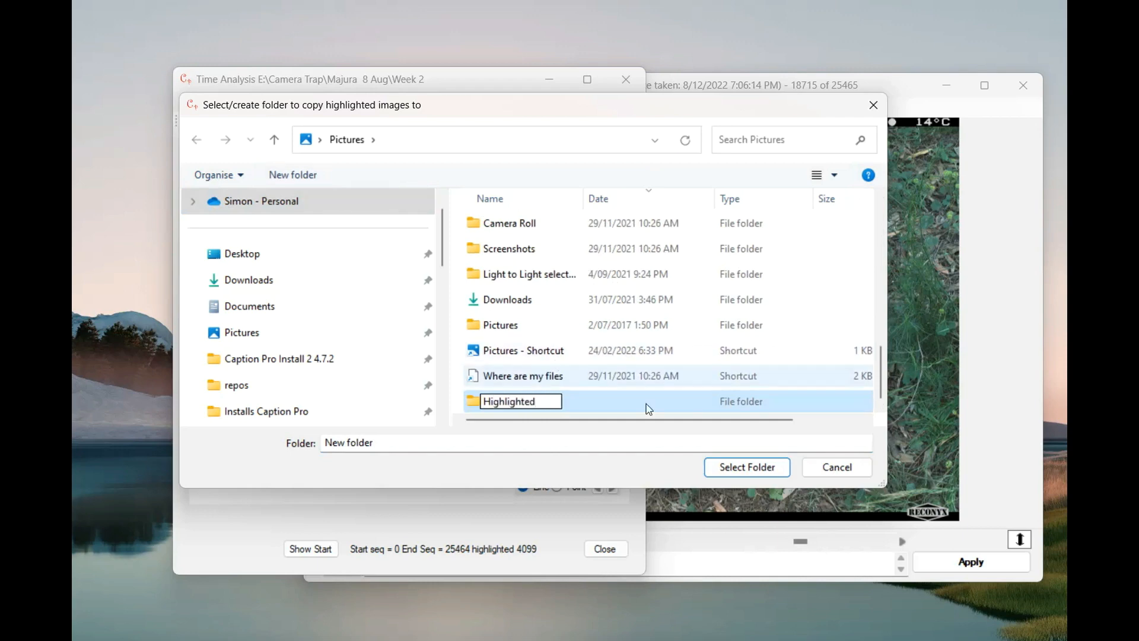
click(748, 467)
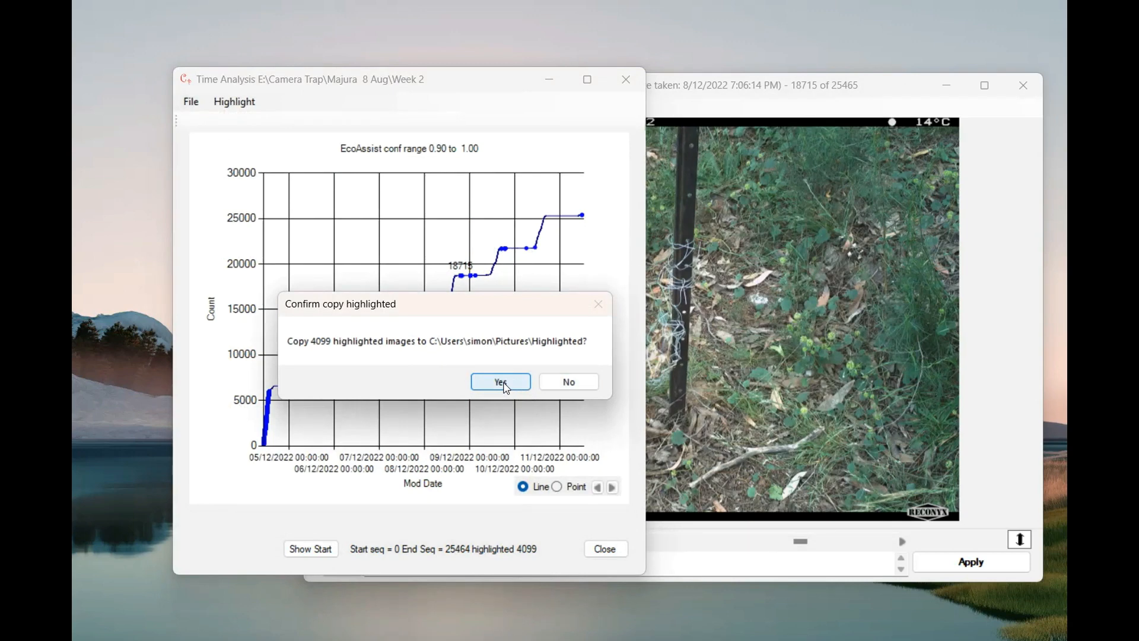
click(501, 382)
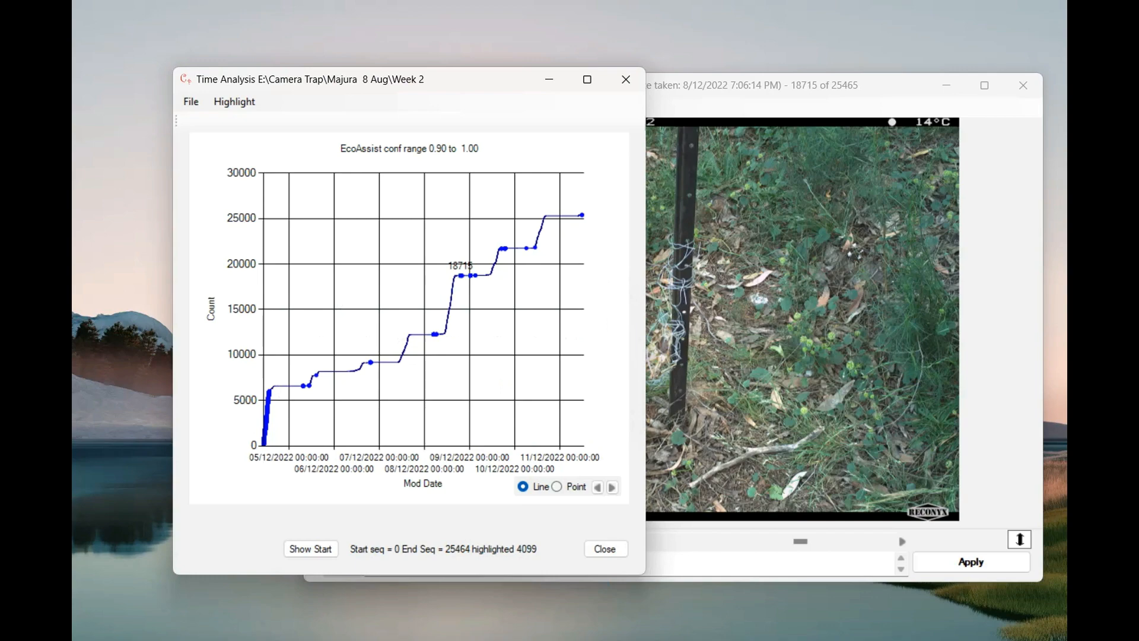
click(778, 638)
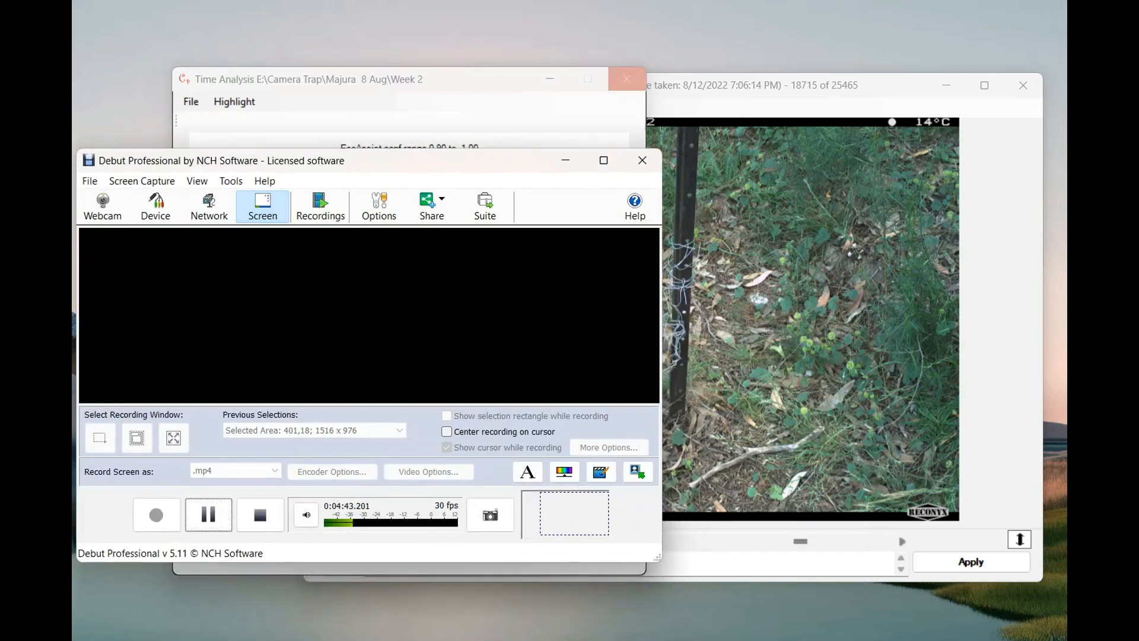
click(208, 513)
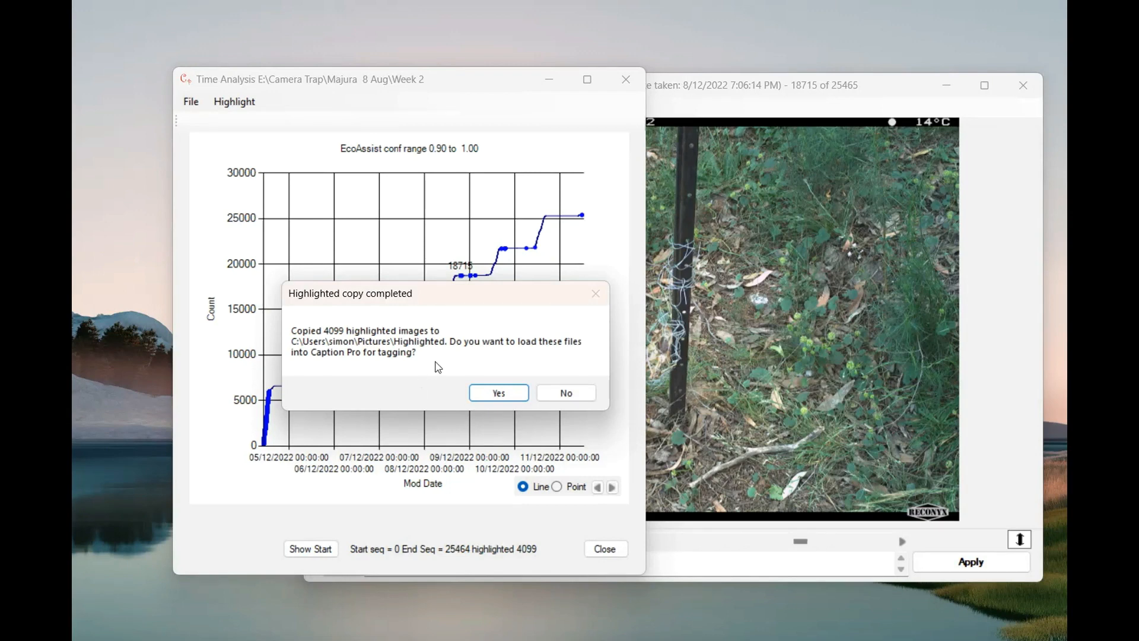
Step: Load the copied images for tagging without sorting the folders individually, and close the Time Analysis window
click(501, 394)
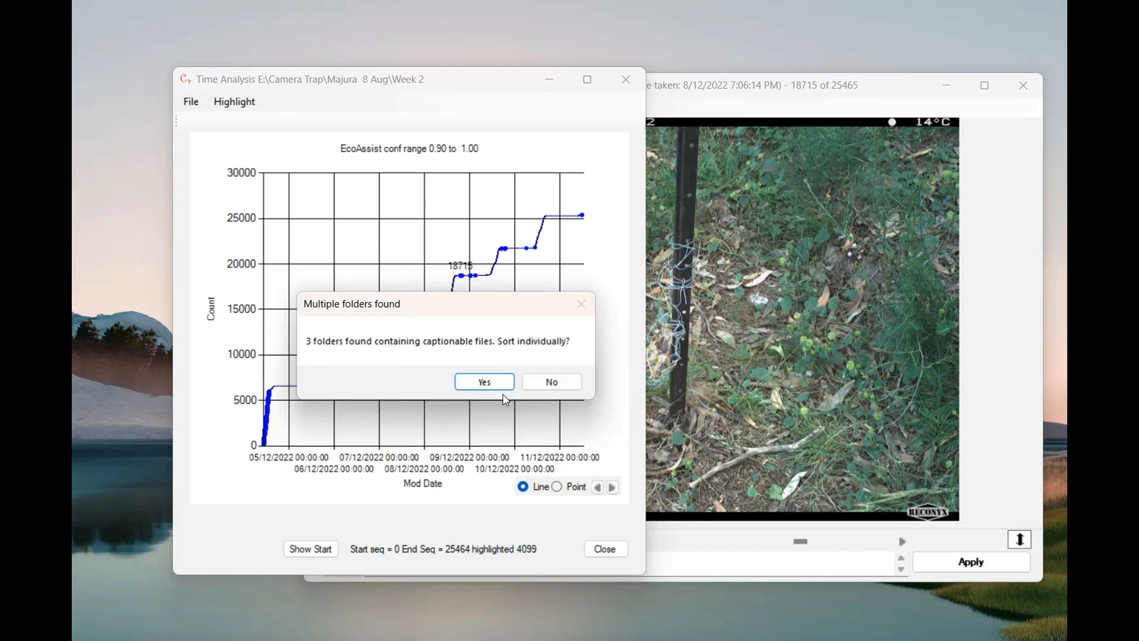
click(567, 390)
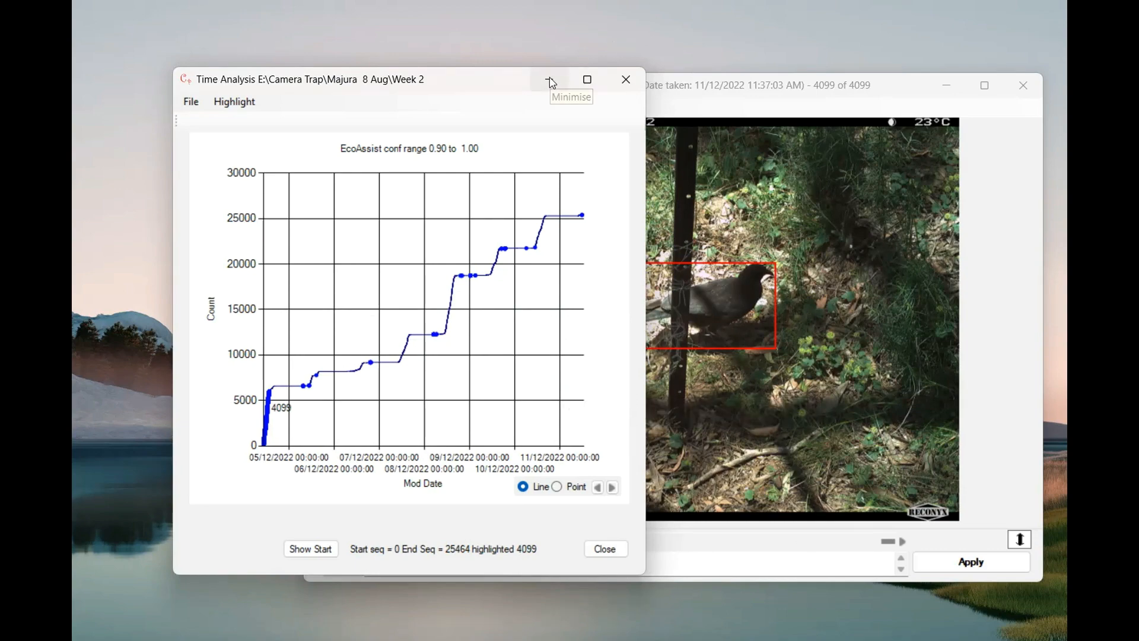
click(626, 82)
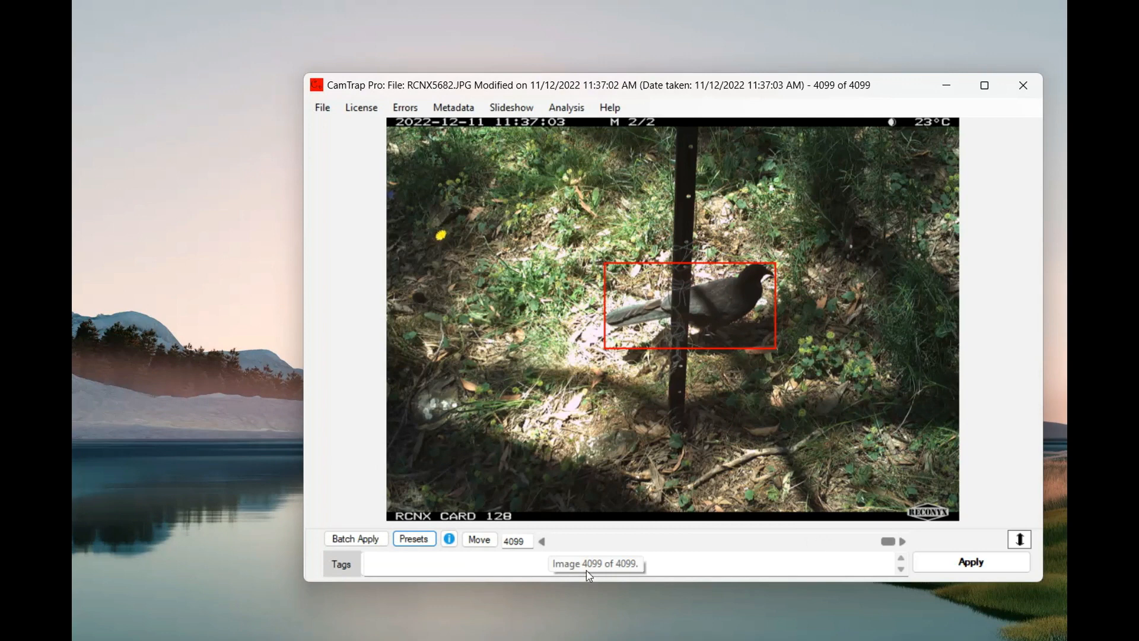
Step: Browse the loaded images from the first one onwards to find where the raven series ends
drag(888, 541, 544, 549)
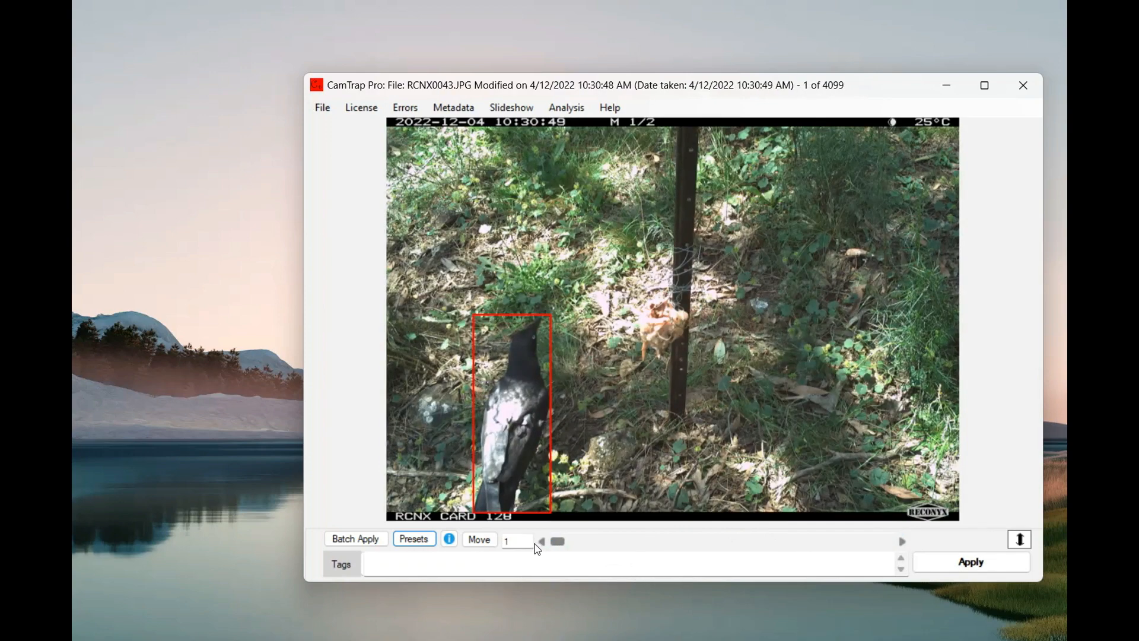
drag(558, 541, 876, 541)
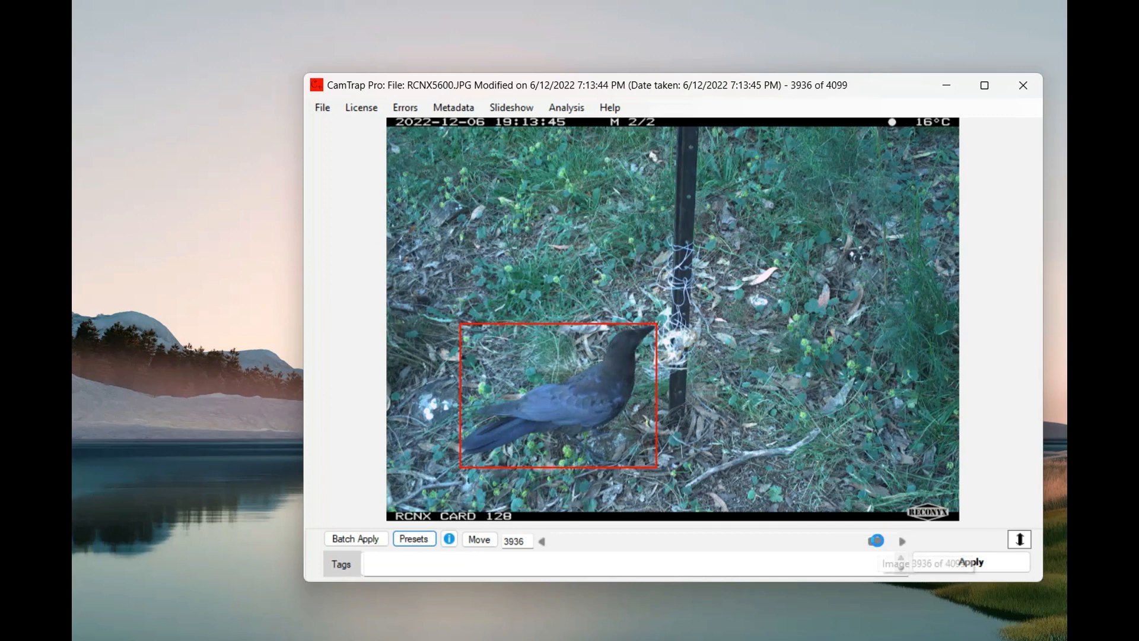
click(903, 542)
click(902, 541)
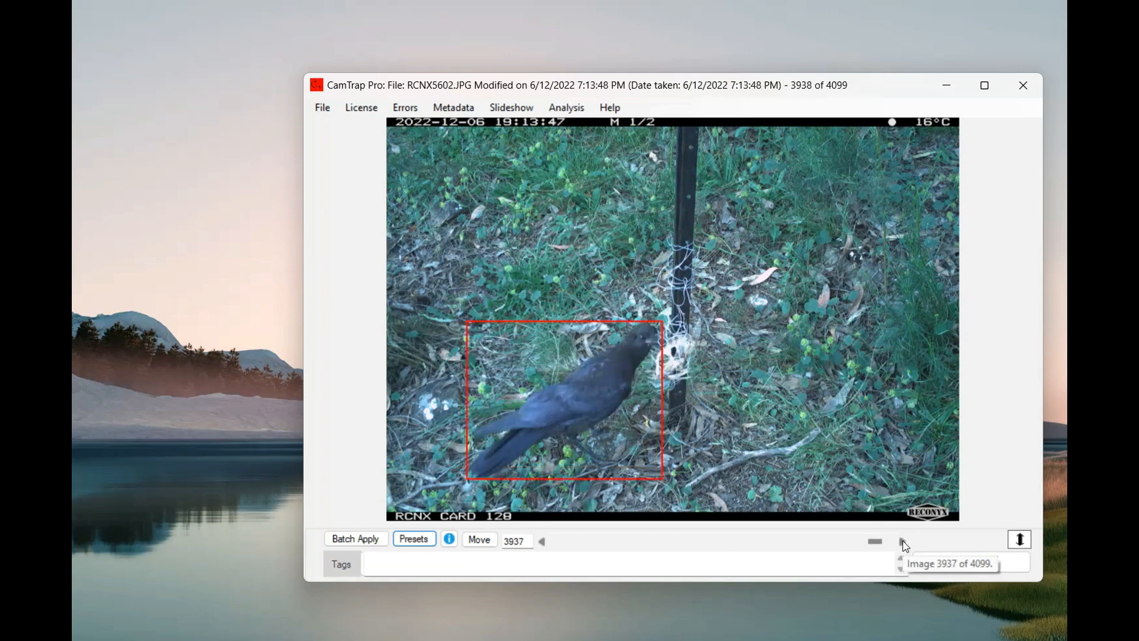
click(903, 541)
click(903, 542)
click(903, 541)
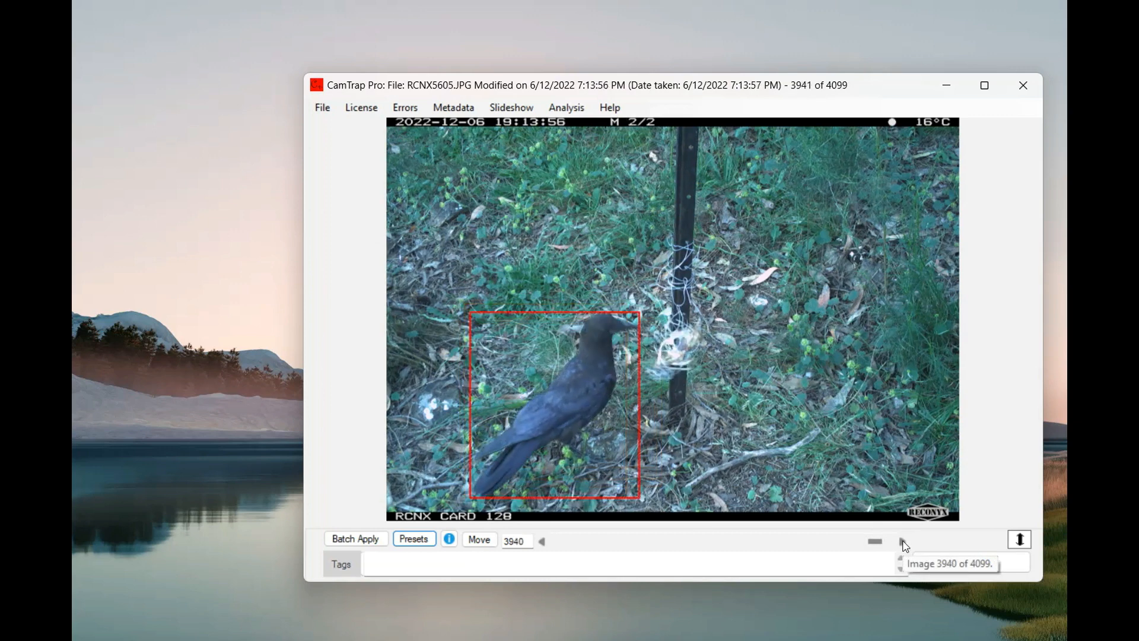
click(902, 542)
click(903, 542)
click(903, 542)
click(903, 542)
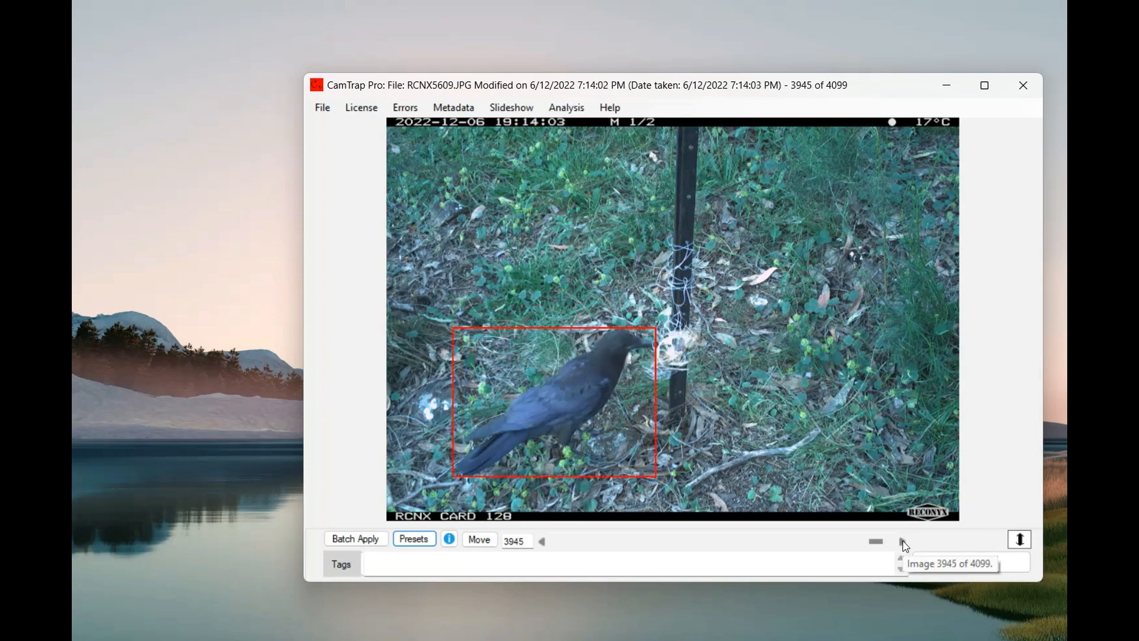
click(903, 541)
click(902, 542)
click(902, 542)
click(903, 542)
click(903, 542)
click(902, 542)
click(903, 542)
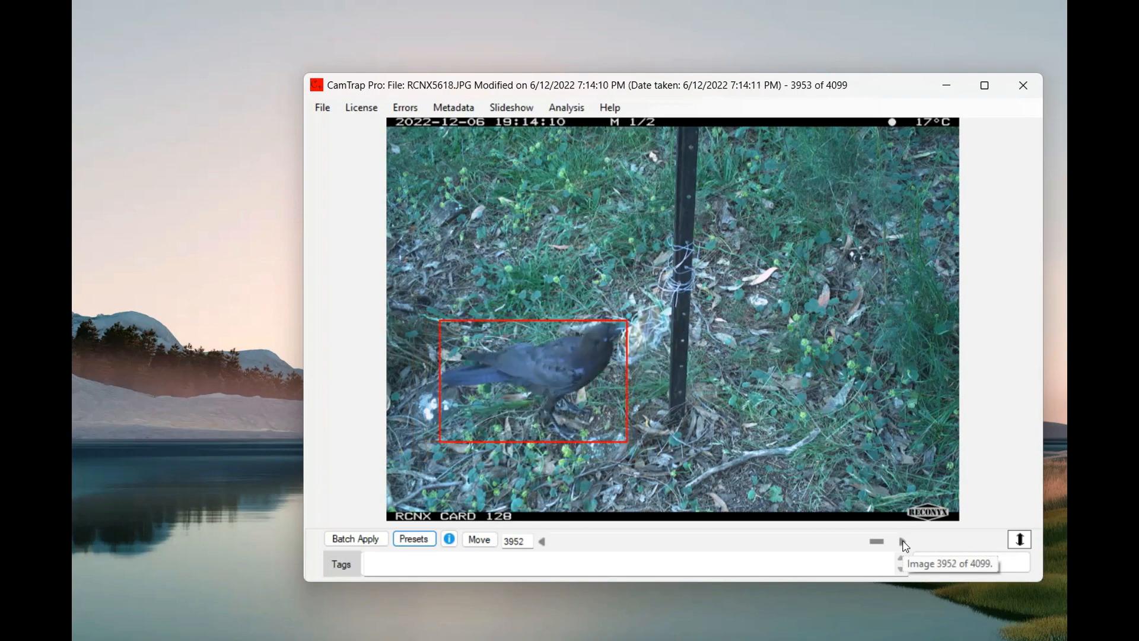
click(902, 542)
click(902, 542)
click(903, 542)
click(903, 542)
click(902, 542)
click(902, 542)
click(903, 542)
click(902, 542)
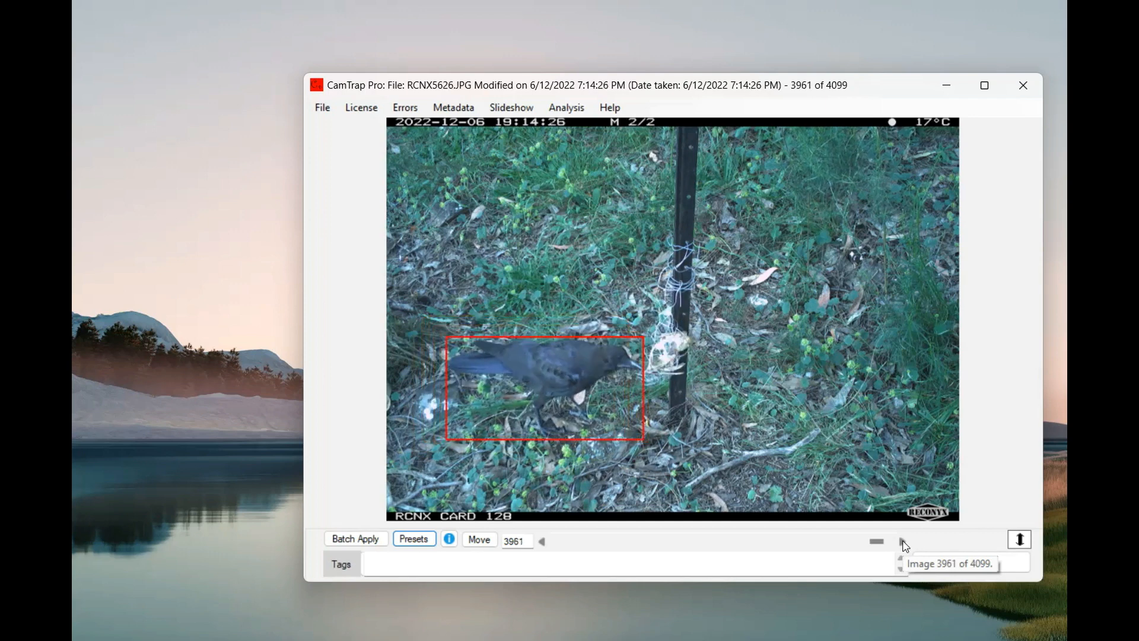
click(902, 541)
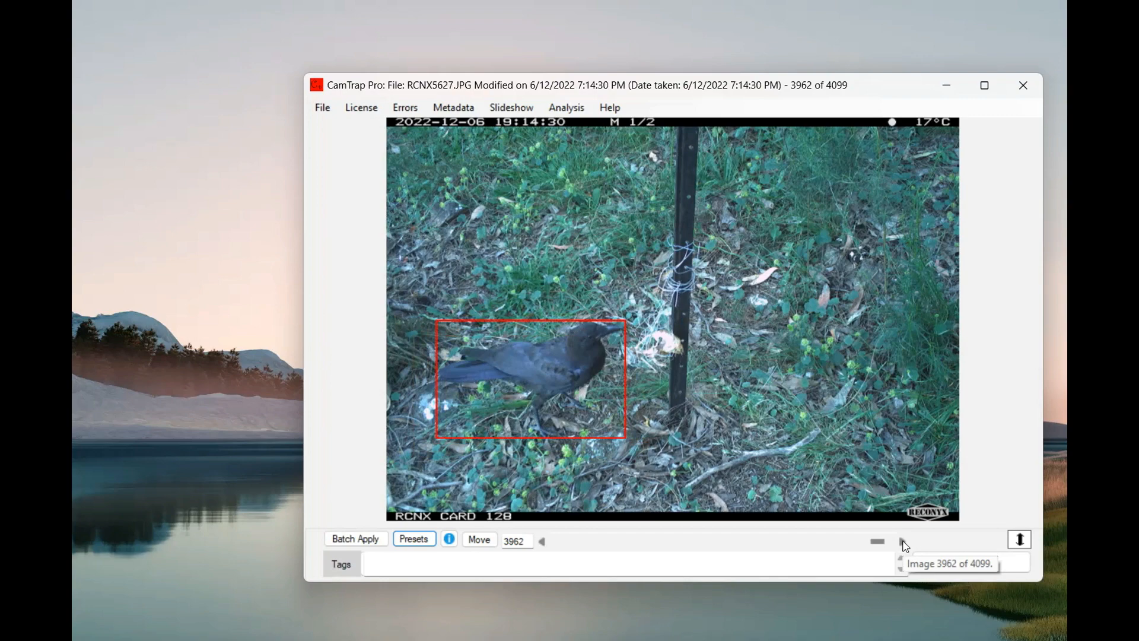
click(903, 542)
click(902, 542)
click(902, 542)
click(902, 542)
click(902, 542)
click(902, 542)
click(902, 542)
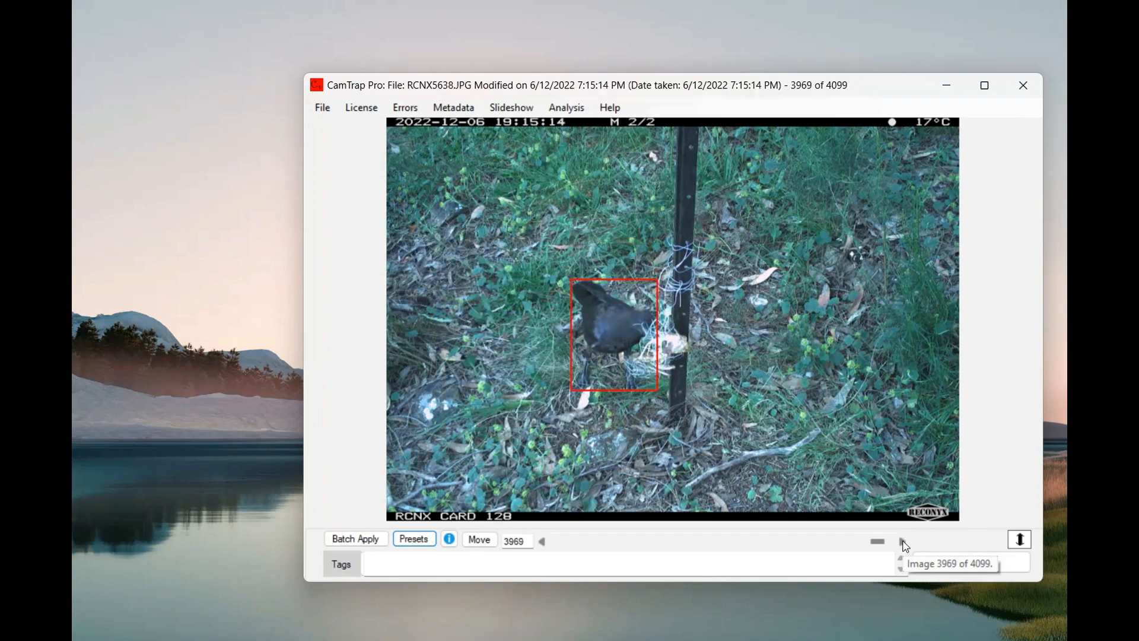
click(903, 542)
click(903, 541)
click(902, 542)
click(902, 542)
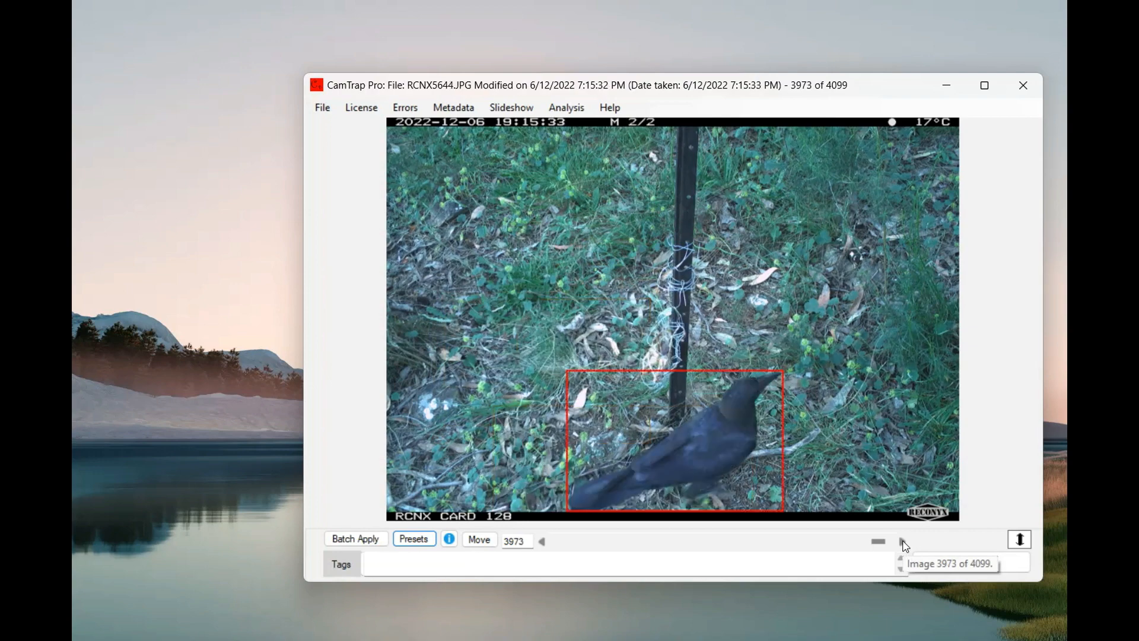
click(903, 542)
click(903, 541)
click(903, 541)
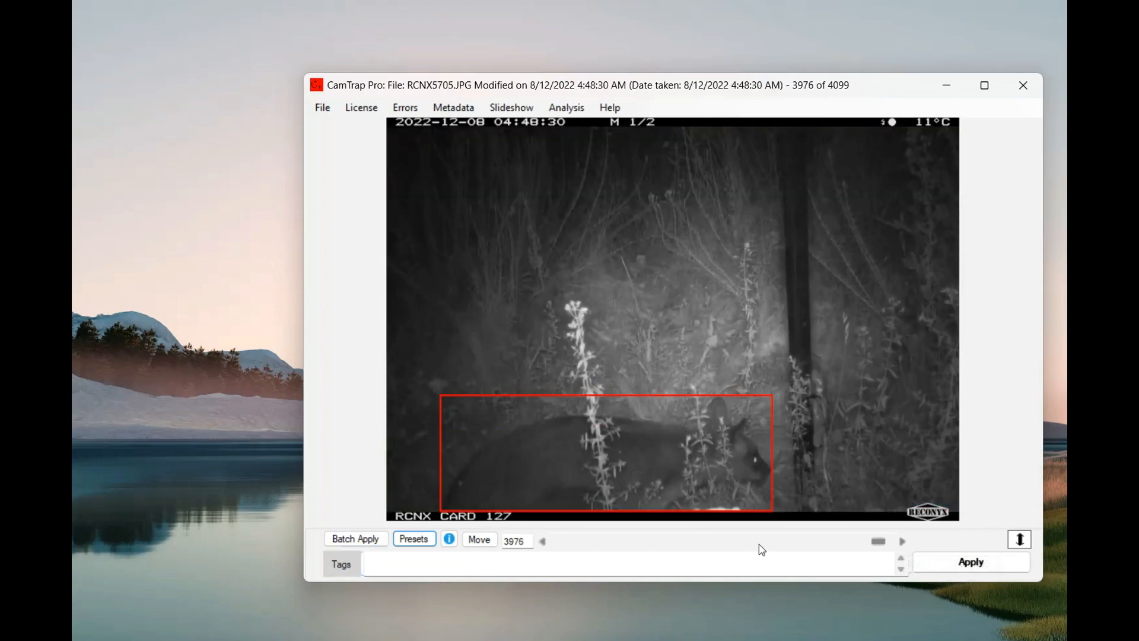
Step: Go back to image 3973, the last raven picture before the night-time images
click(542, 541)
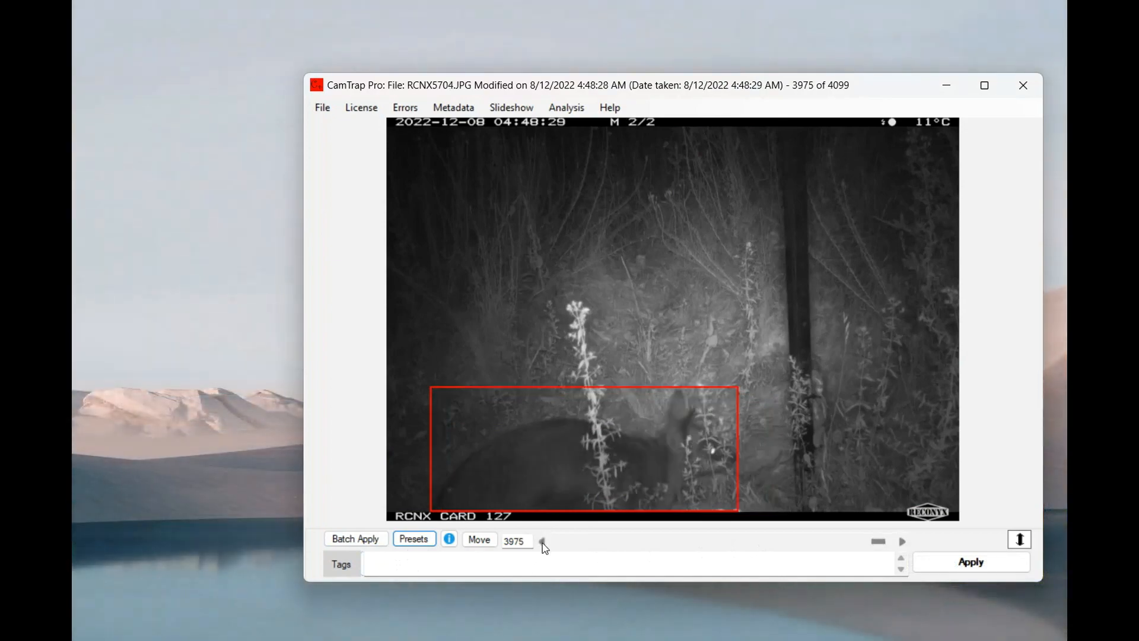
click(541, 541)
click(542, 541)
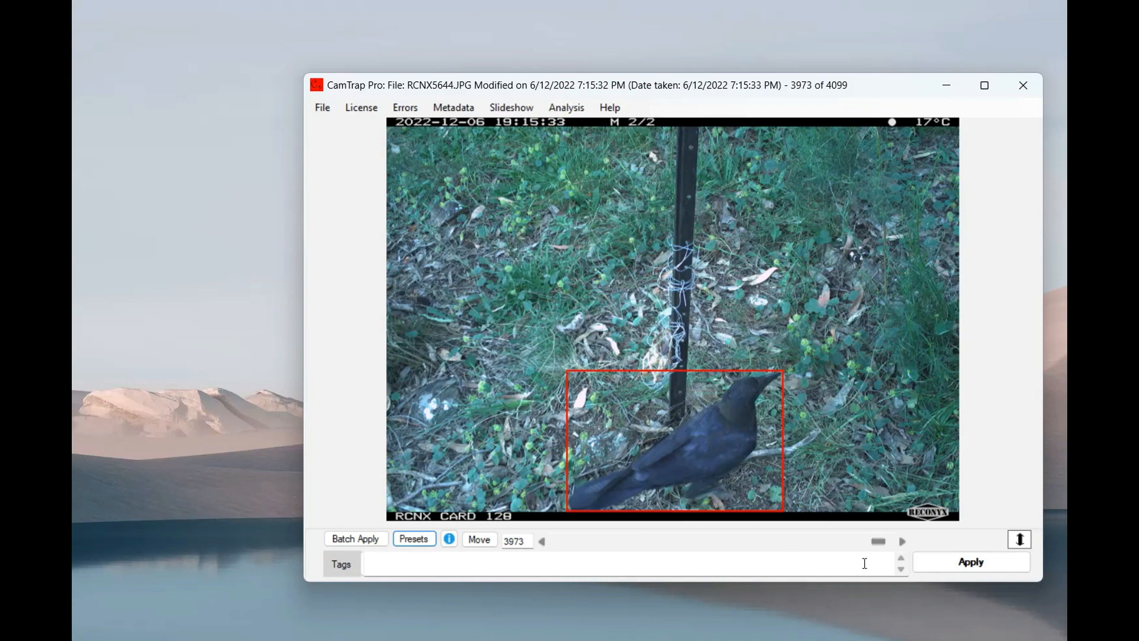
Step: Add a Raven preset text and batch-tag the images with it from the first one through image 3973
drag(879, 546, 532, 557)
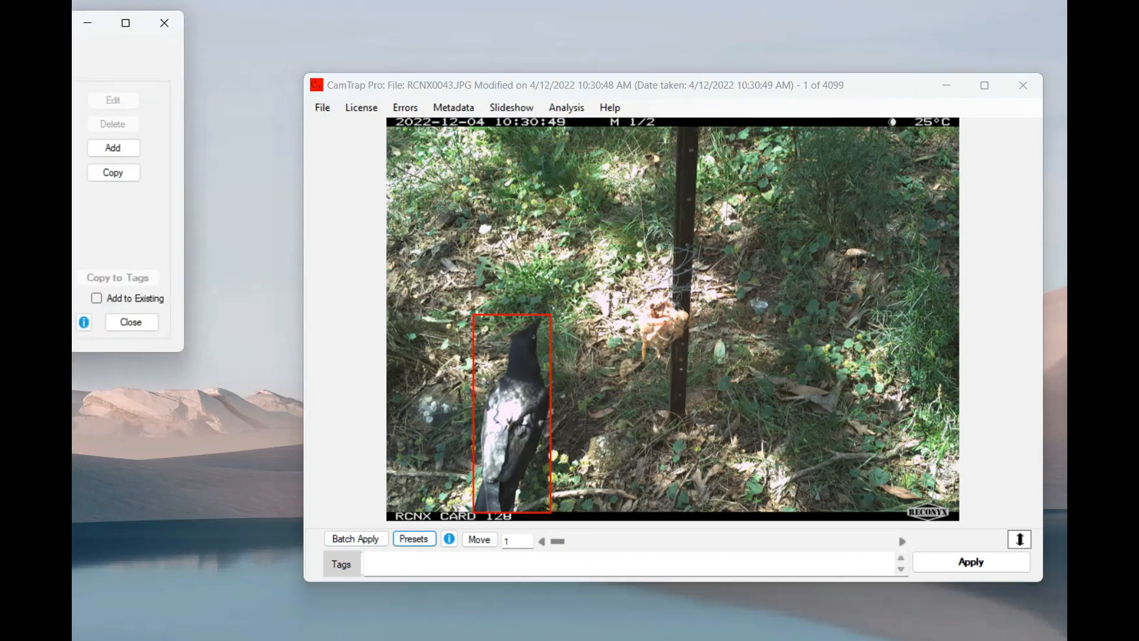
click(125, 152)
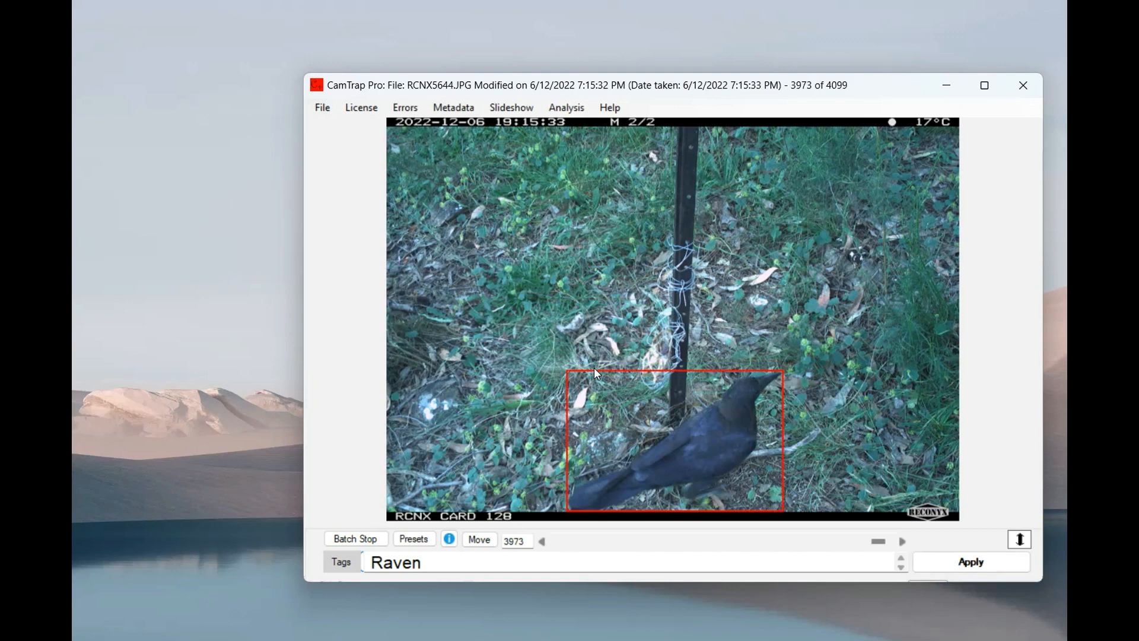
Step: Move on to image 3974 and add Kangaroo to the preset texts
click(902, 543)
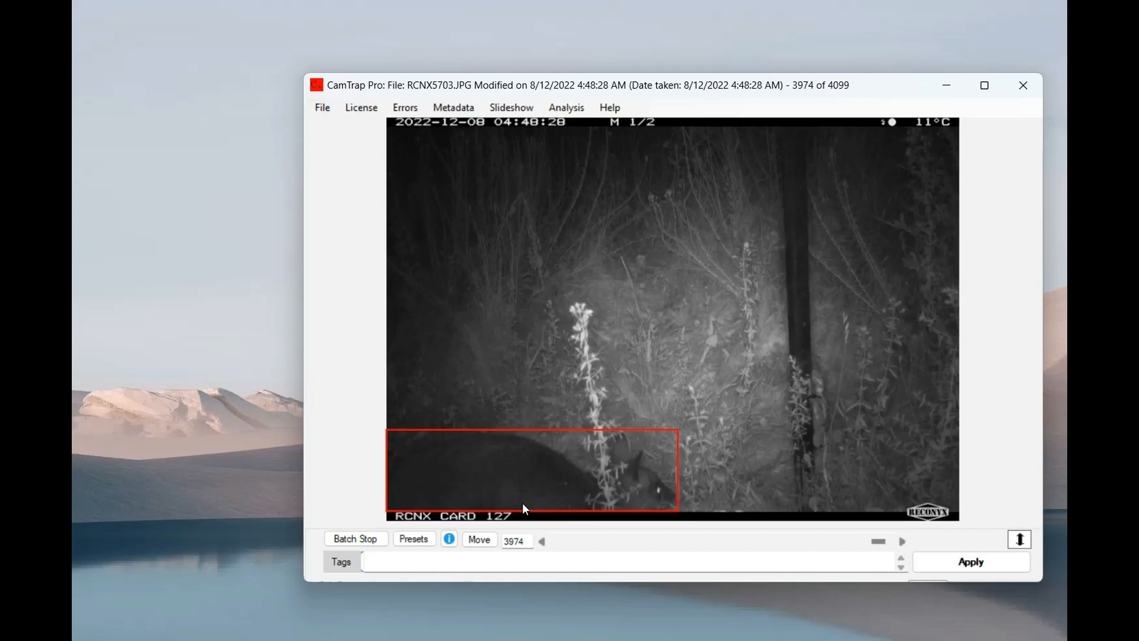
click(417, 540)
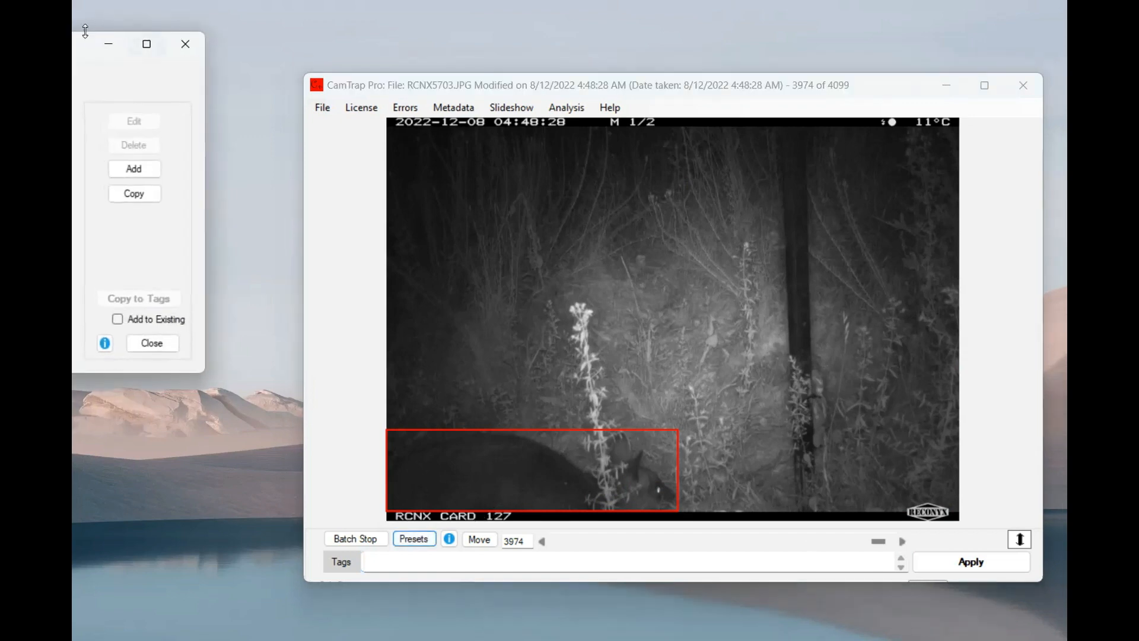
drag(53, 45, 331, 171)
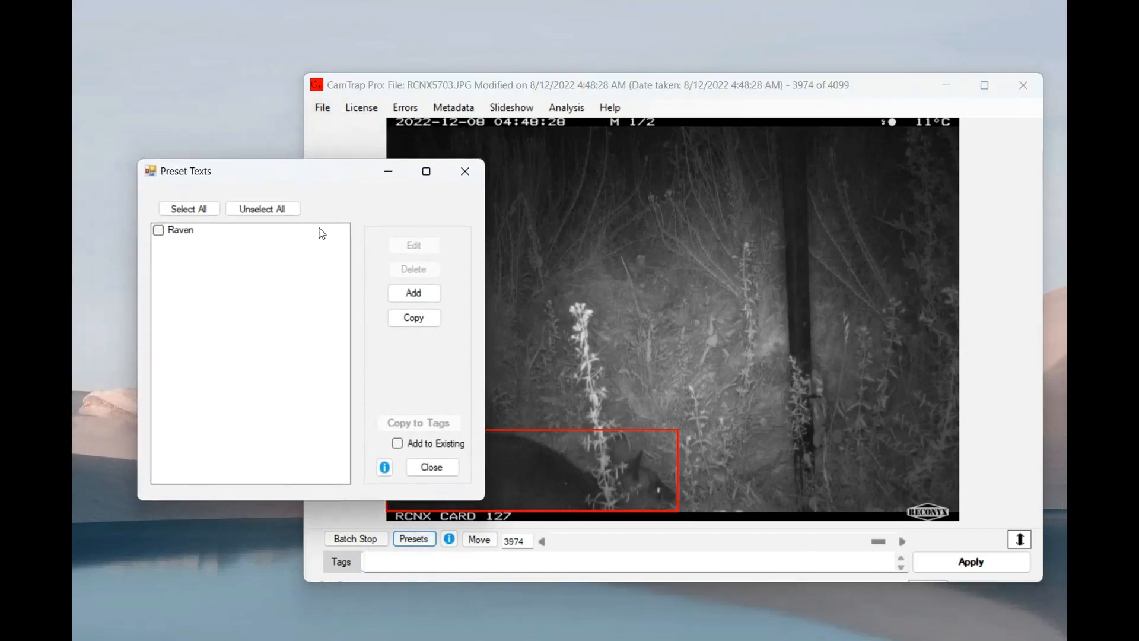
click(403, 291)
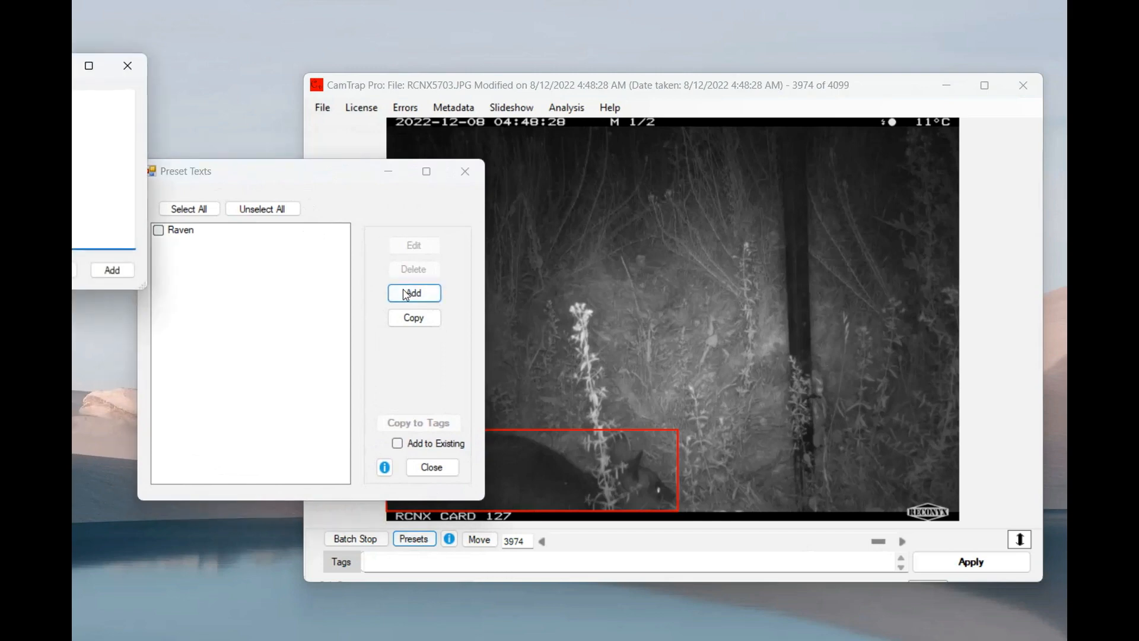
drag(77, 65, 315, 214)
text(Kangaroo)
click(434, 417)
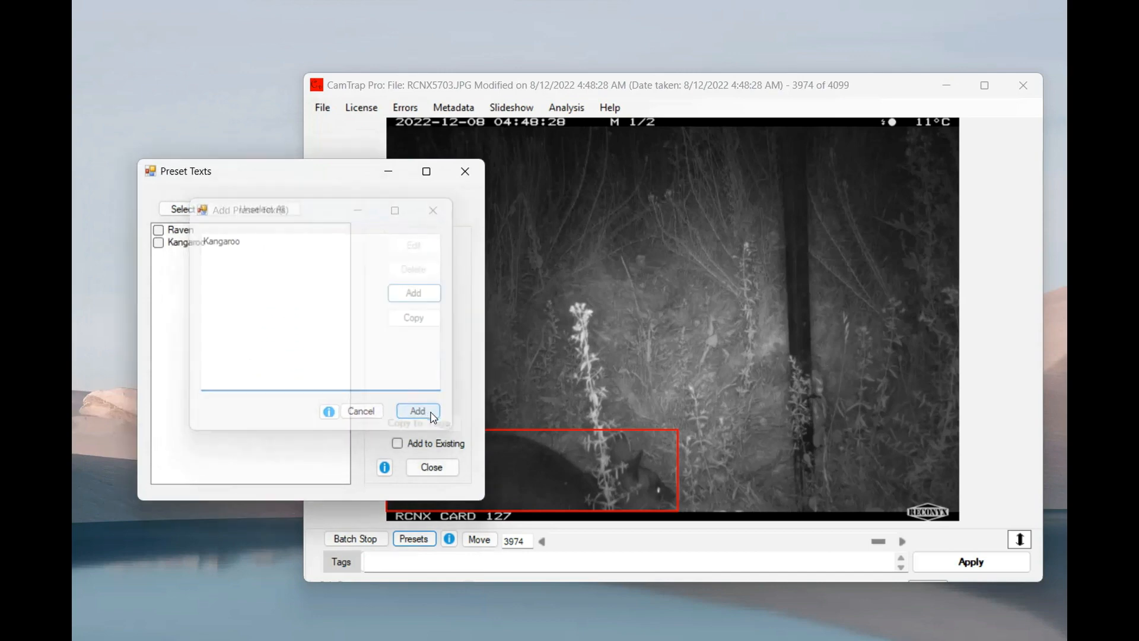
Step: Copy the Kangaroo preset to the tags of image 3974 and apply it
click(159, 243)
click(409, 424)
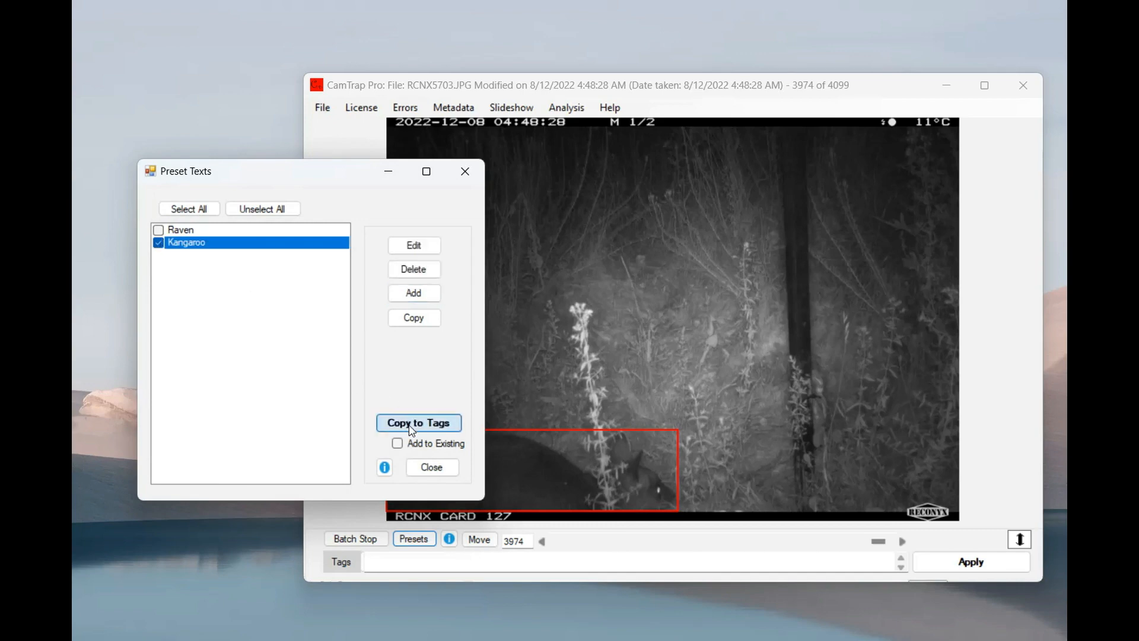
click(432, 468)
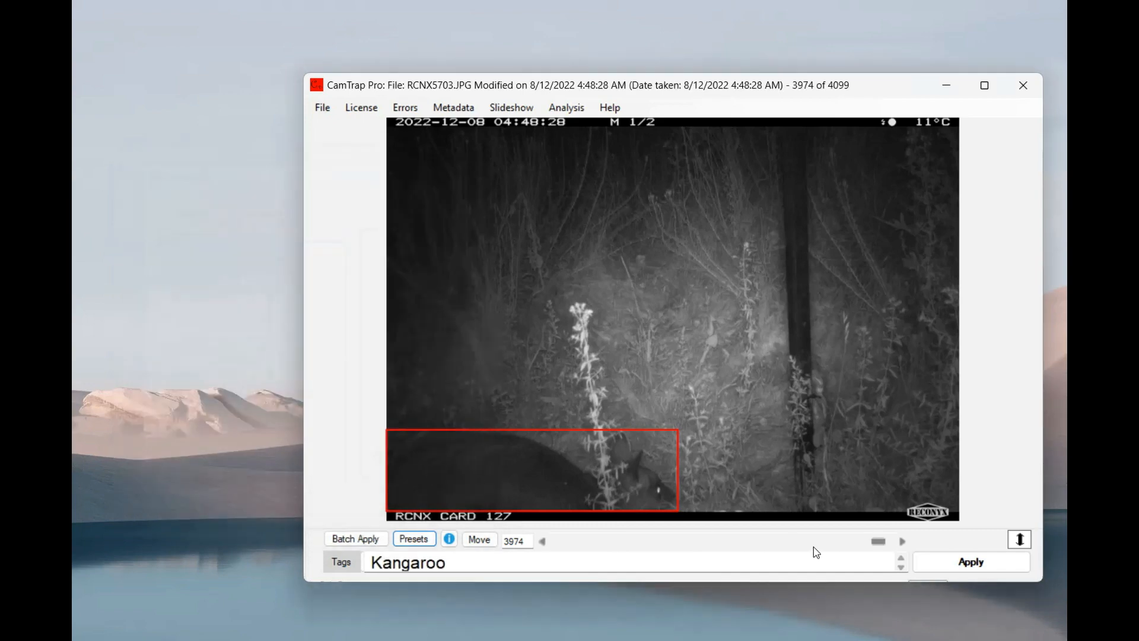
click(454, 564)
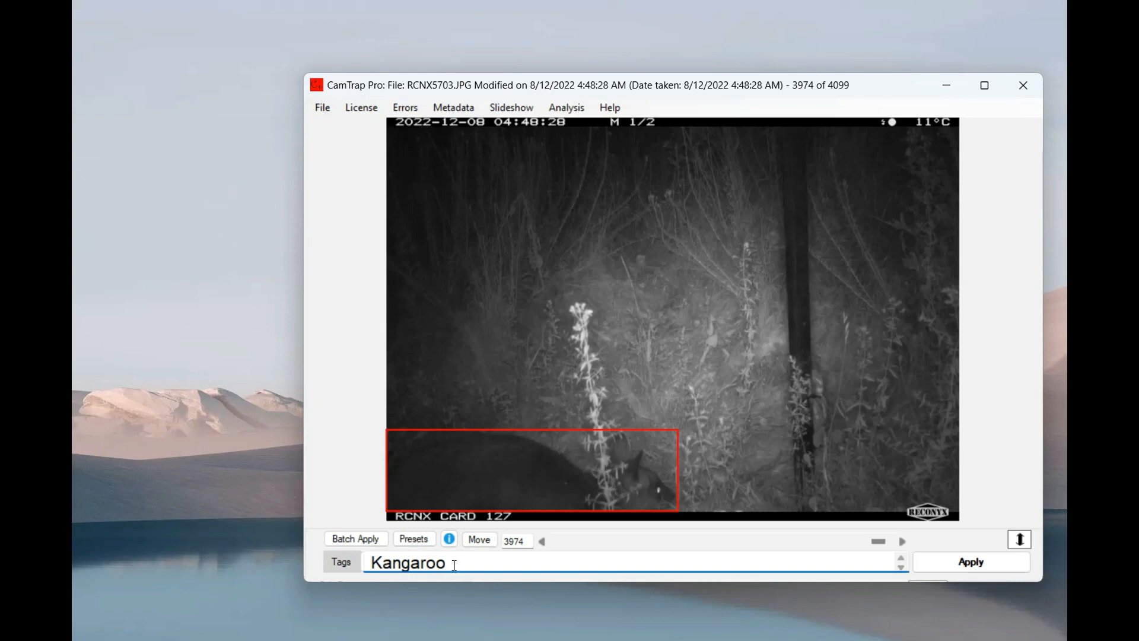
key(Return)
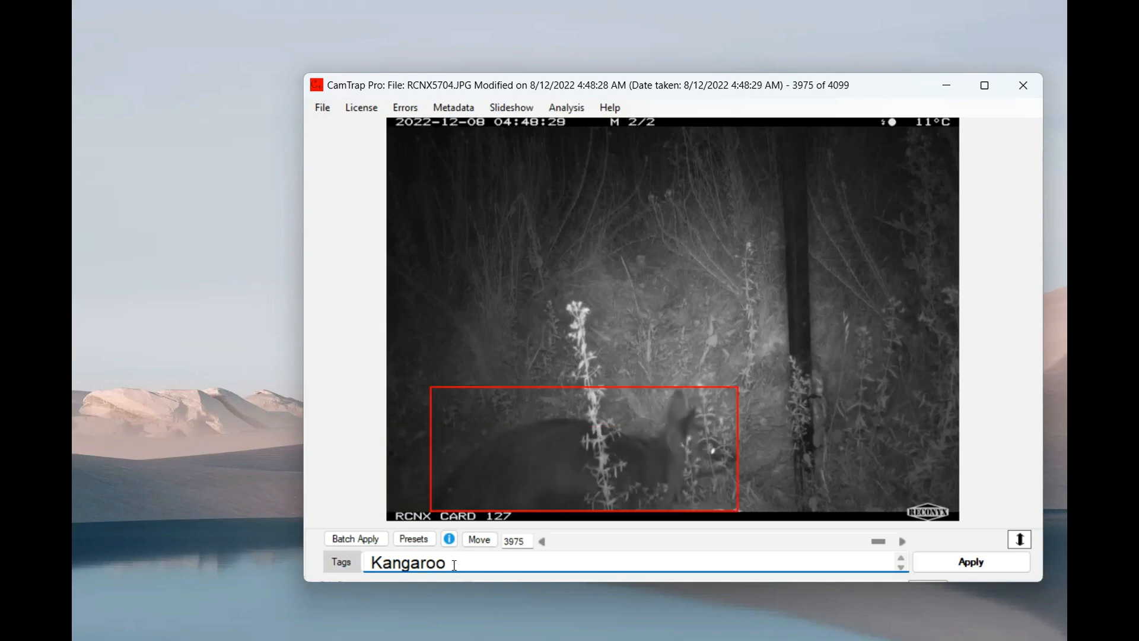
Step: Apply the Kangaroo tag to each image in turn from image 3975 through image 4019
key(Return)
key(Return)
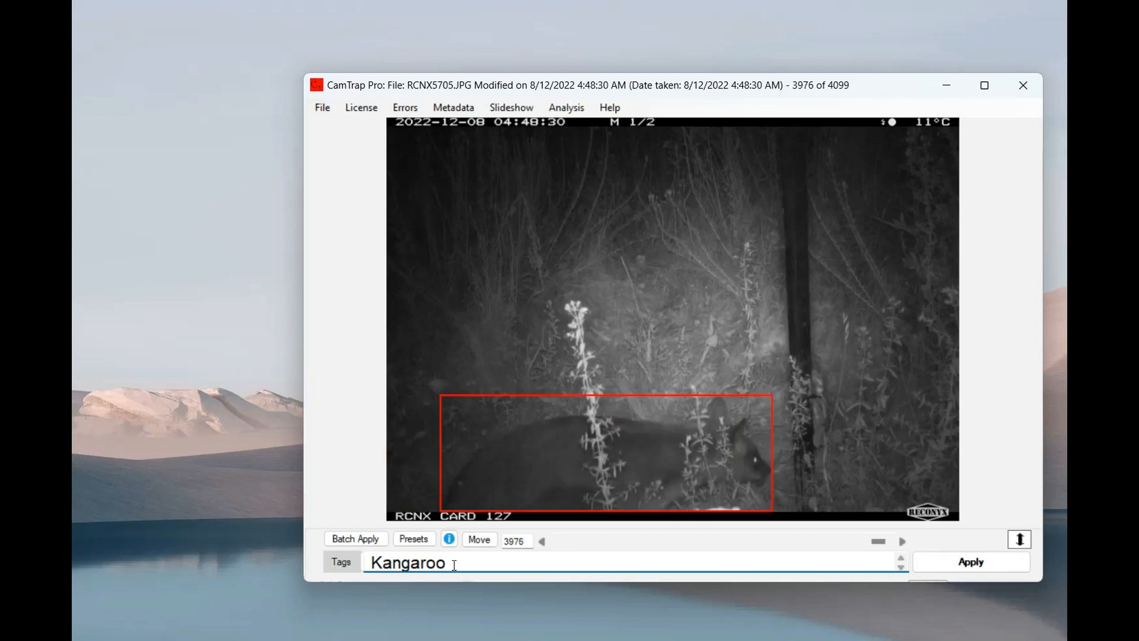
key(Return)
key(Return)
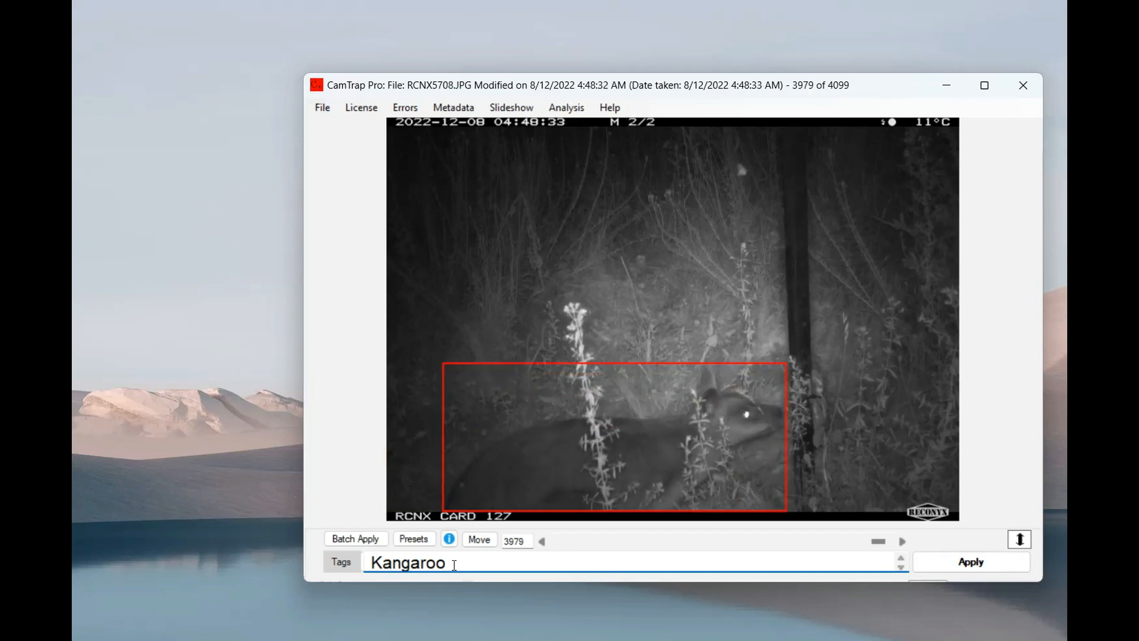
key(Return)
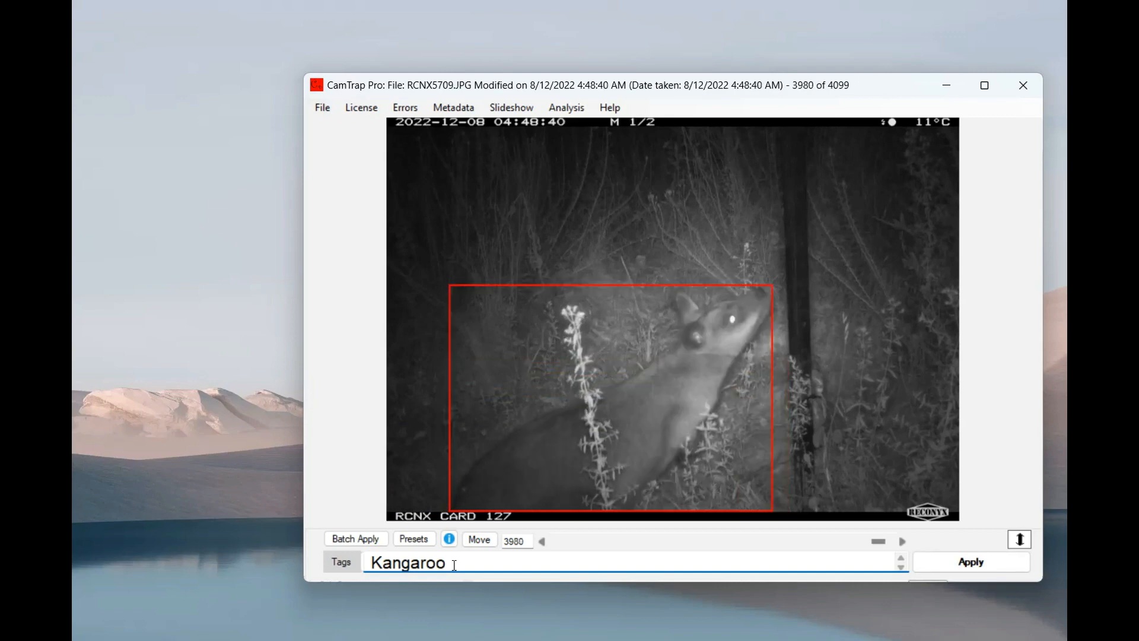
key(Return)
key(Return)
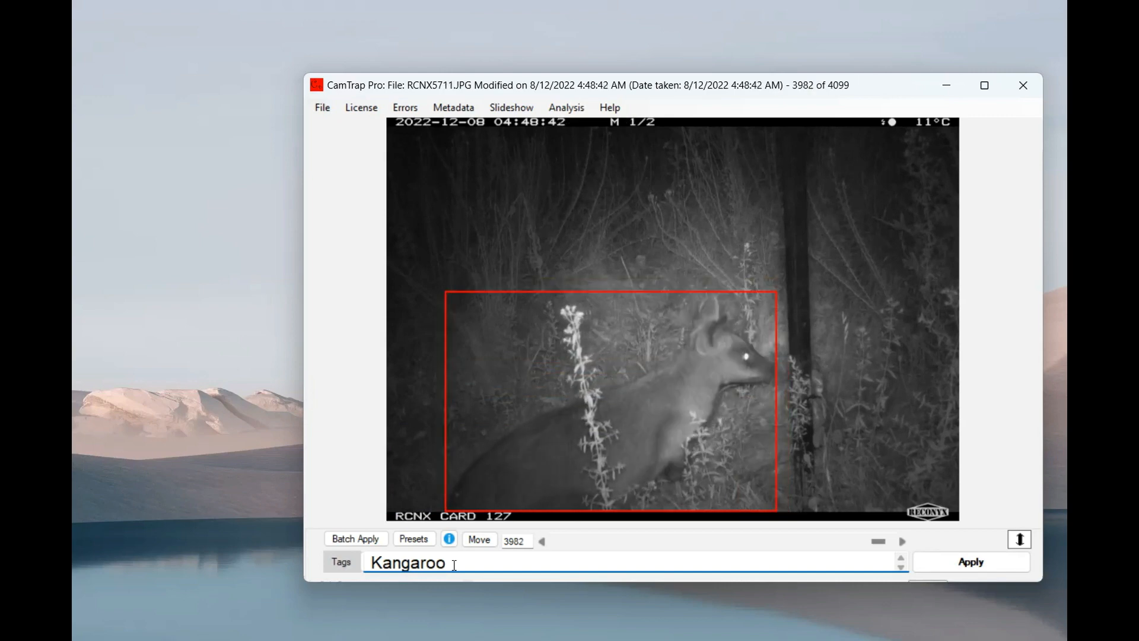
key(Return)
key(Return)
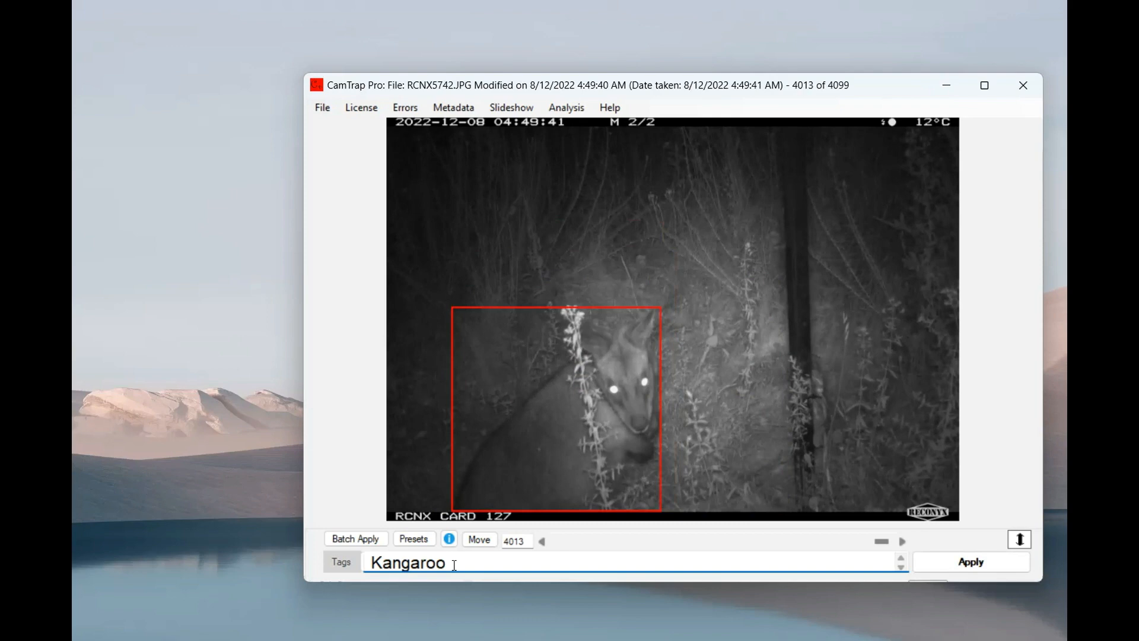
key(Return)
key(Return)
key(Return)
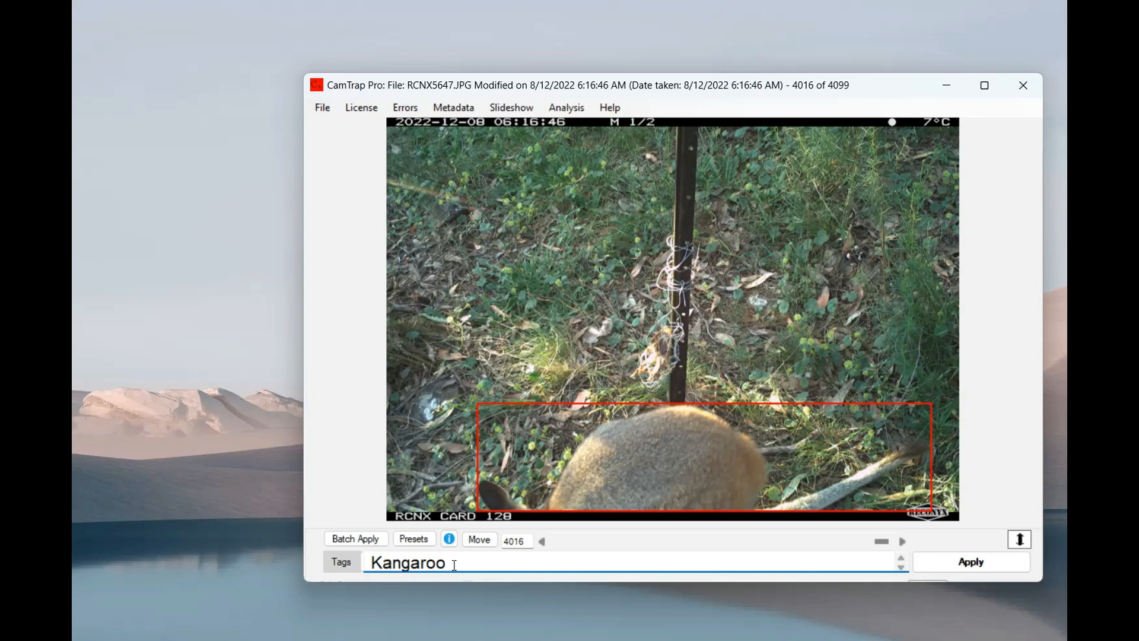
key(Return)
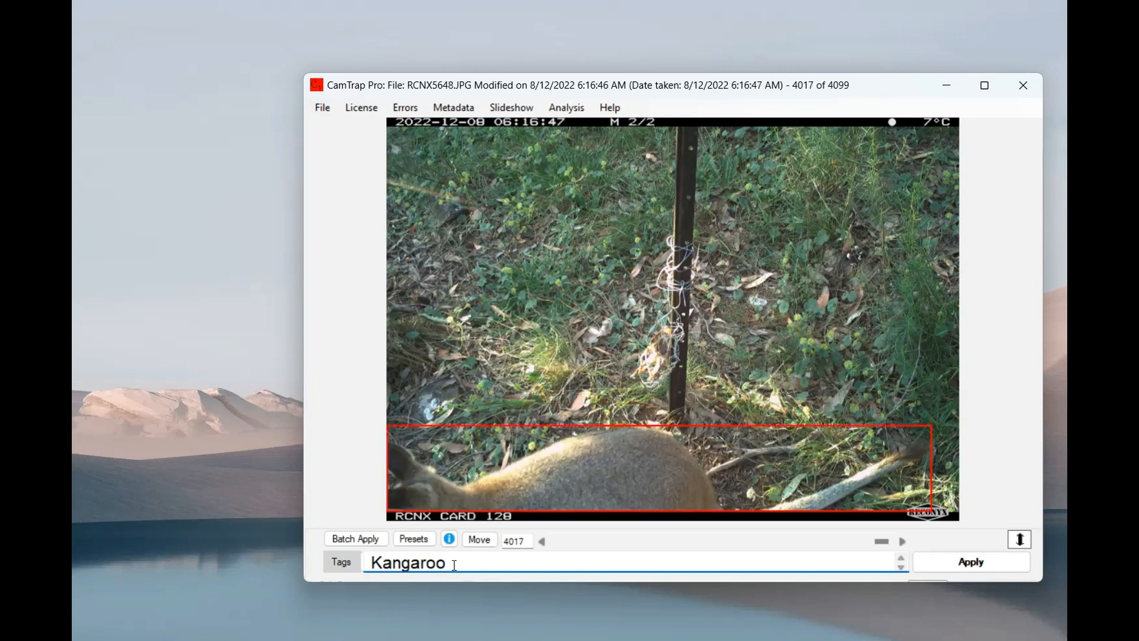
key(Return)
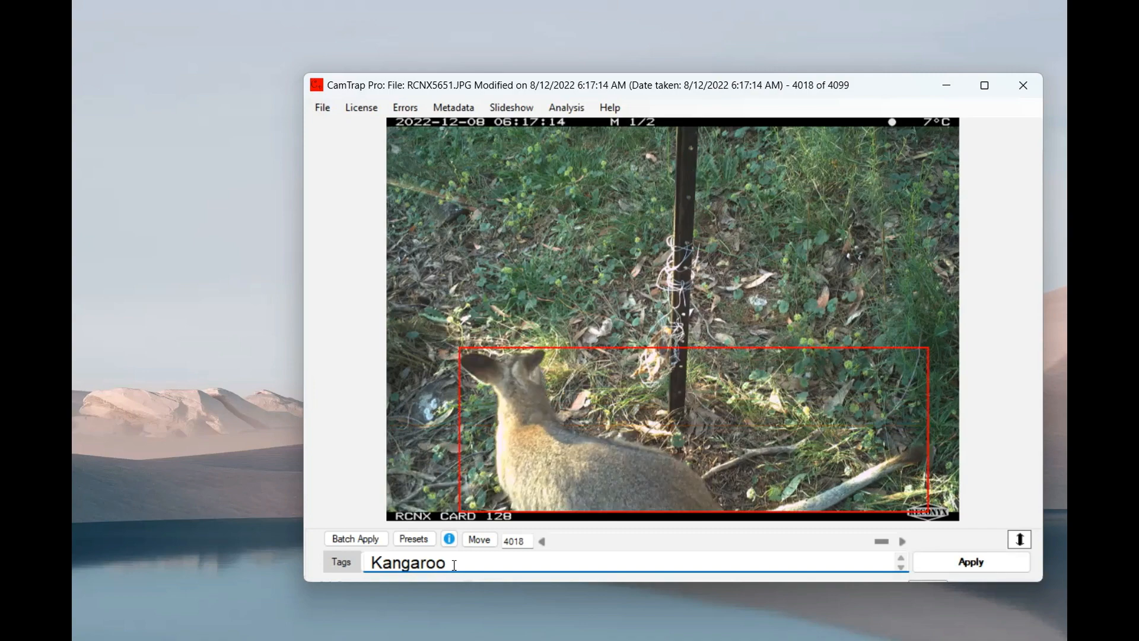
key(Return)
key(Return)
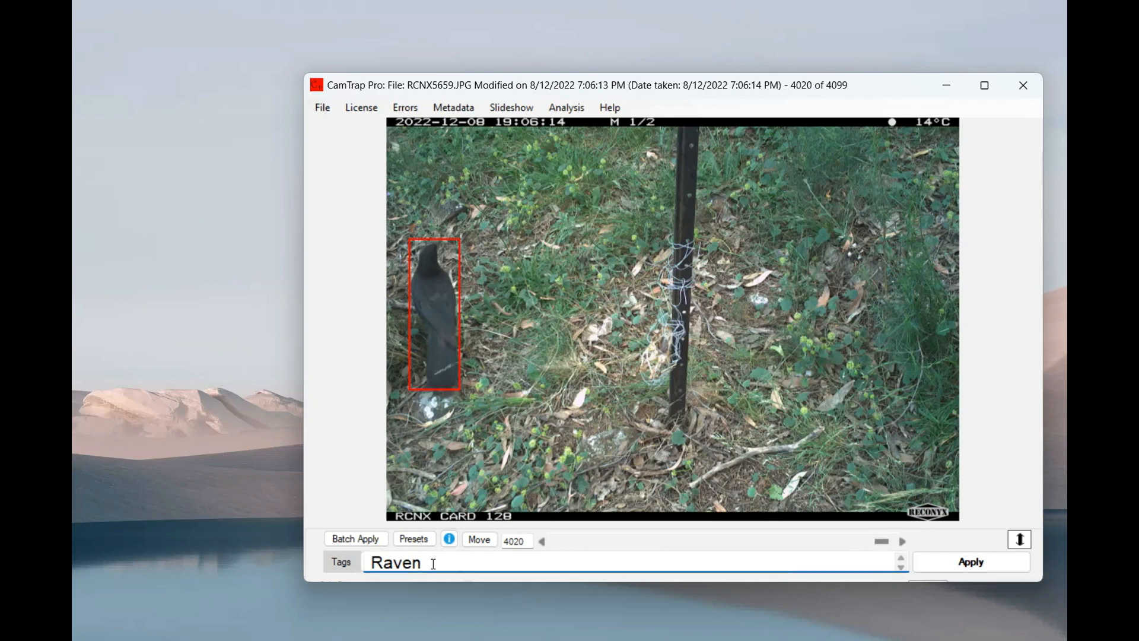
Step: Tag the bird images 4020 through 4023 as Raven, applying the tag to each one
key(Return)
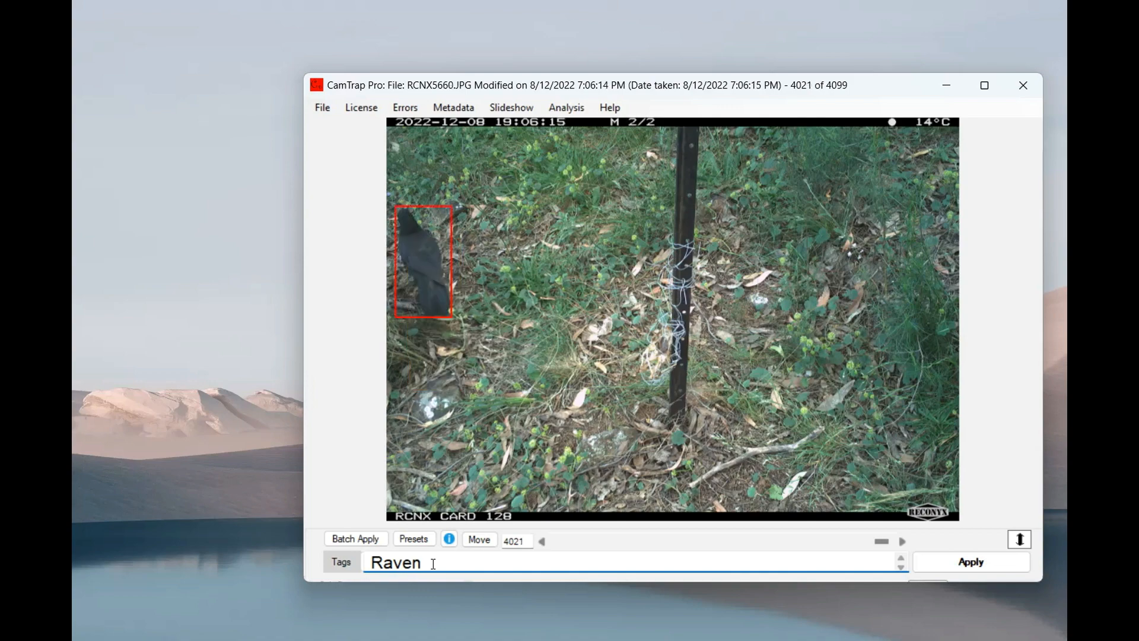
key(Return)
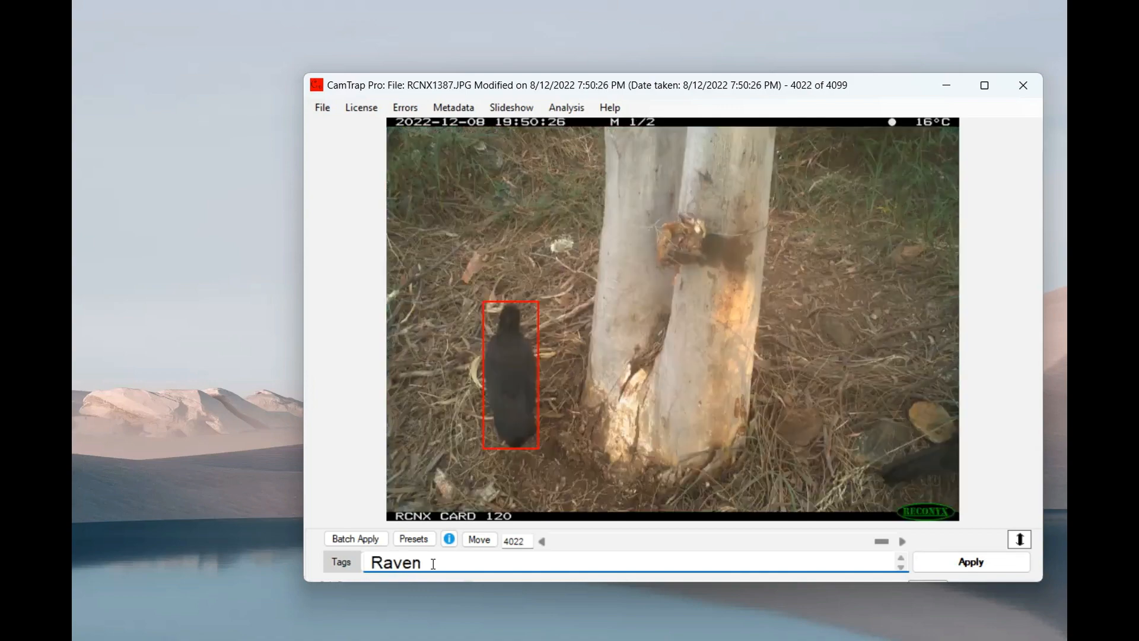
key(Return)
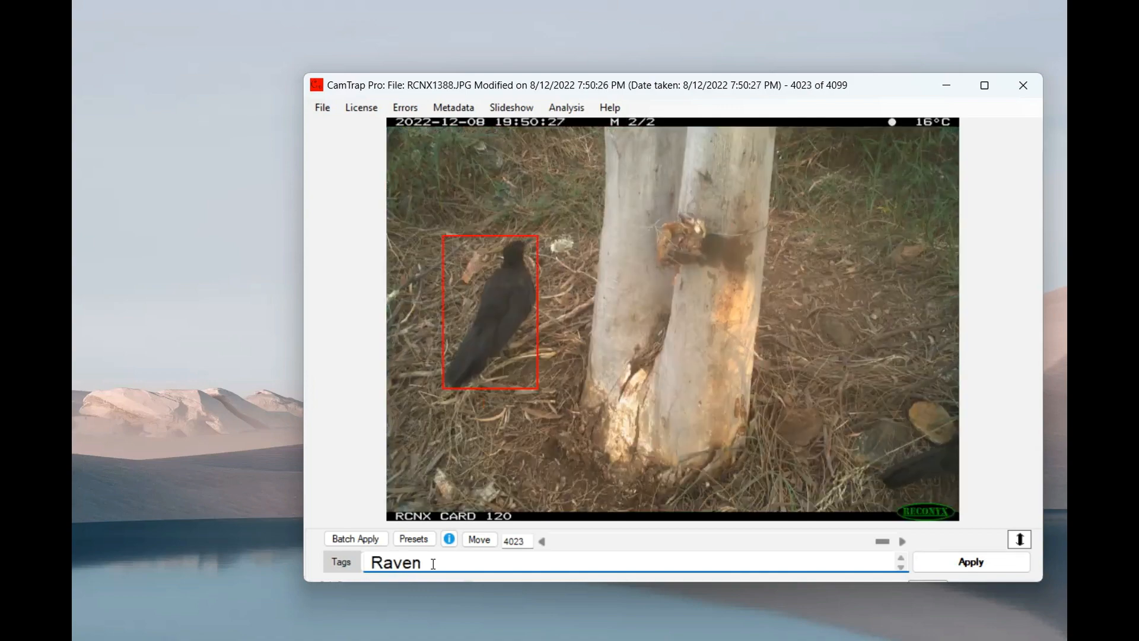
key(Return)
Step: Change the tag to Fox and apply it from night-time image 4024 through image 4049
text(Fox)
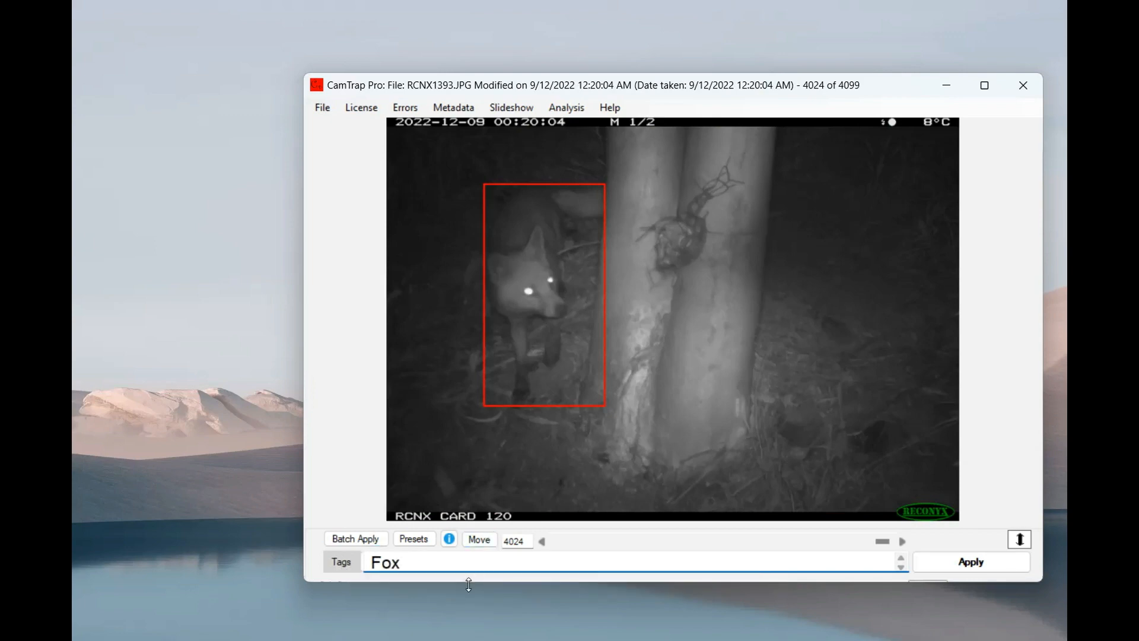
key(Return)
key(Return)
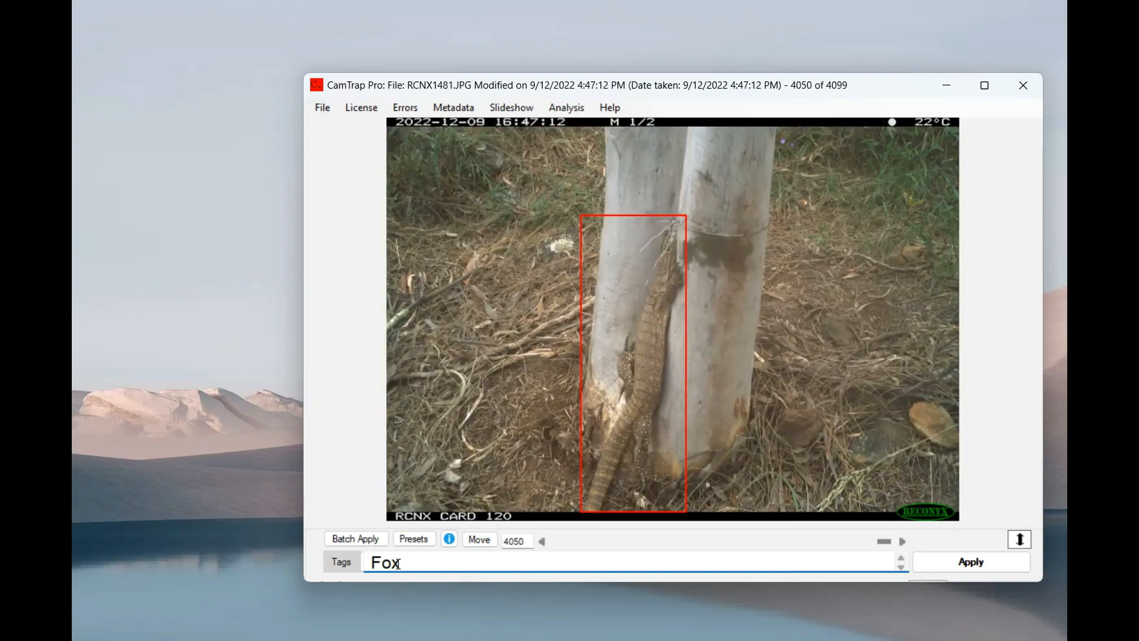
Step: Replace the tag with Goanna and apply it to images 4050 through 4052
click(342, 561)
text(Goanna)
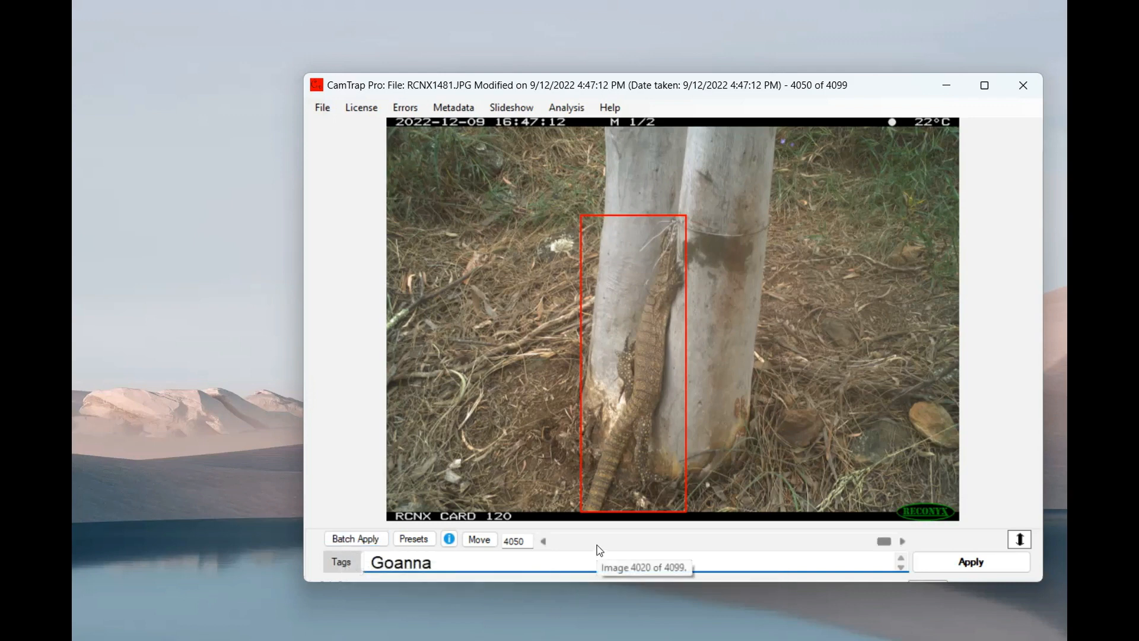
key(Return)
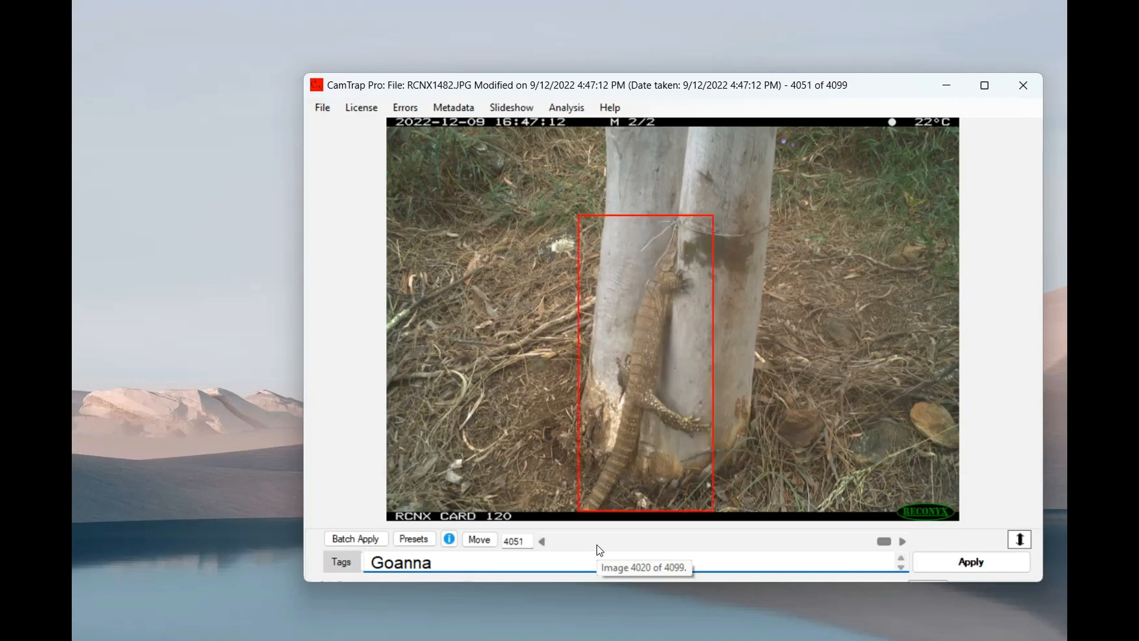
key(Return)
key(Return)
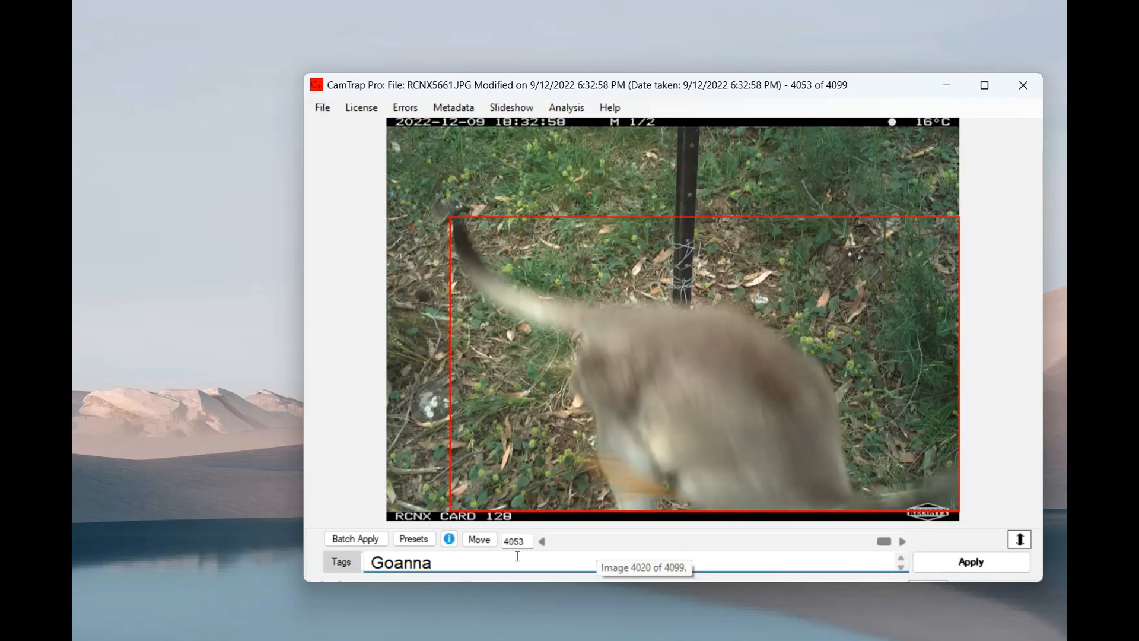
Step: Replace the tag with Kangaroo and apply it to each image from 4053 through 4094
drag(442, 564, 332, 560)
text(Kanga)
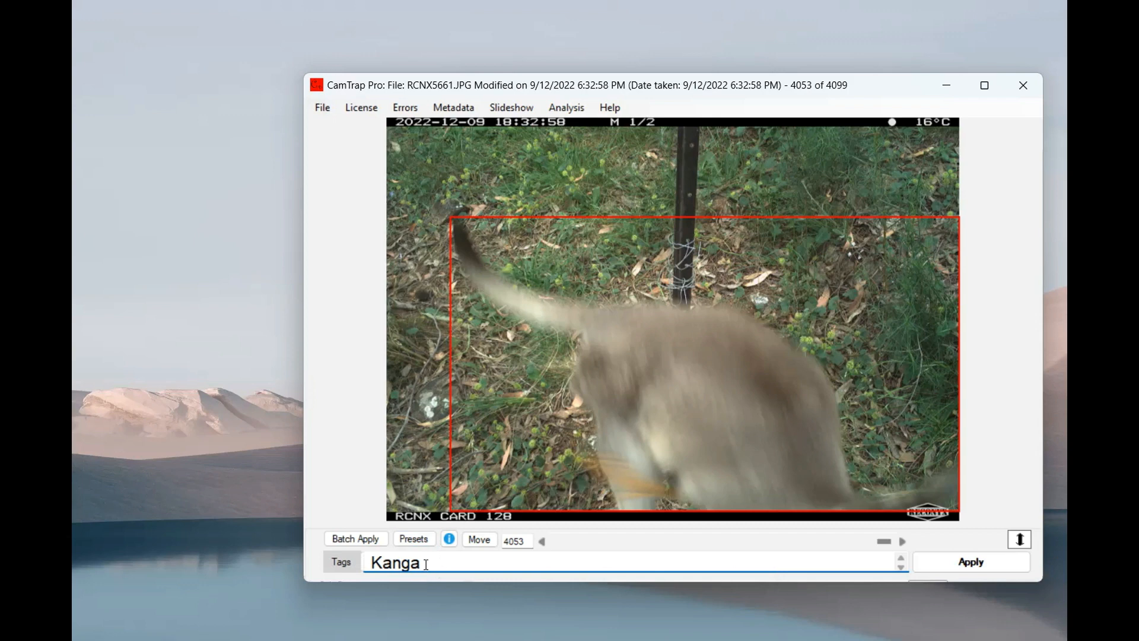
text(roo)
key(Return)
key(Return)
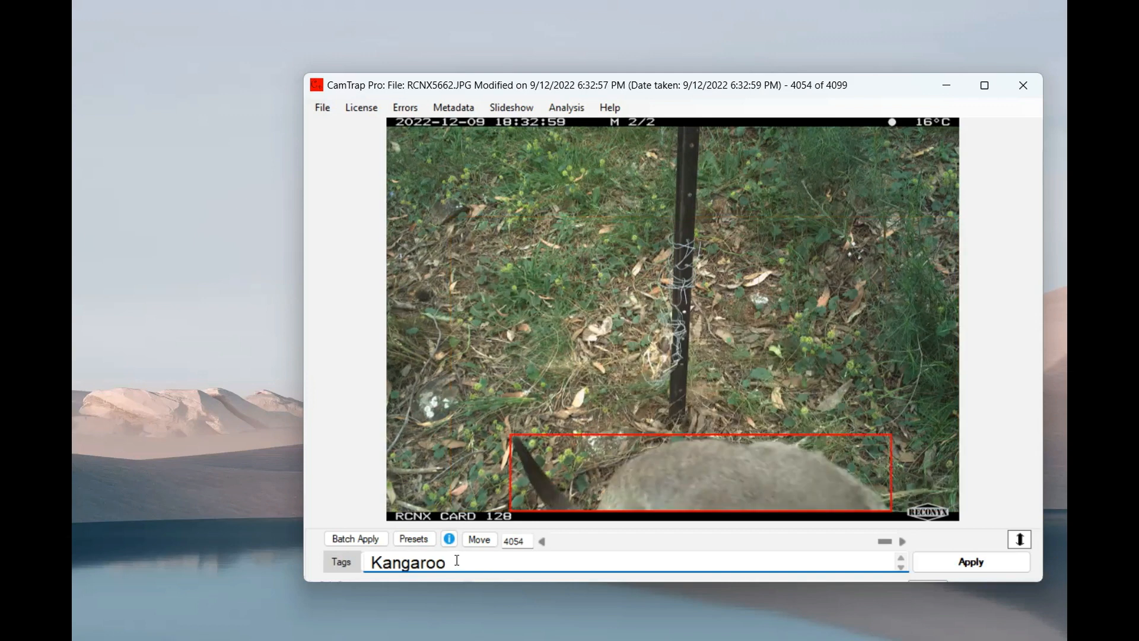
key(Return)
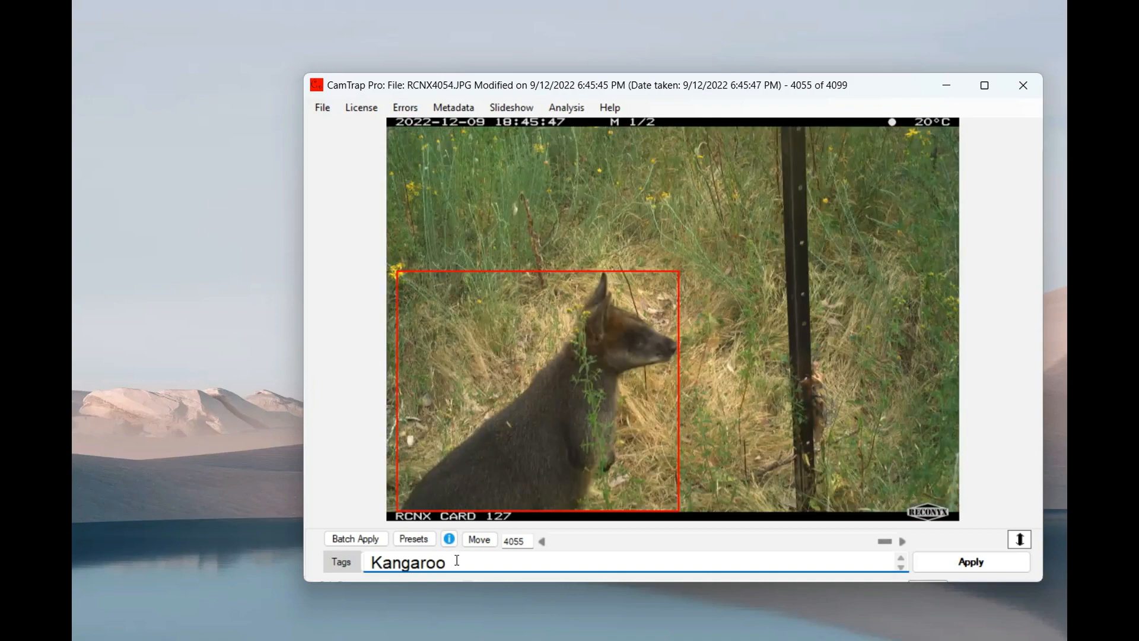
key(Return)
key(Return)
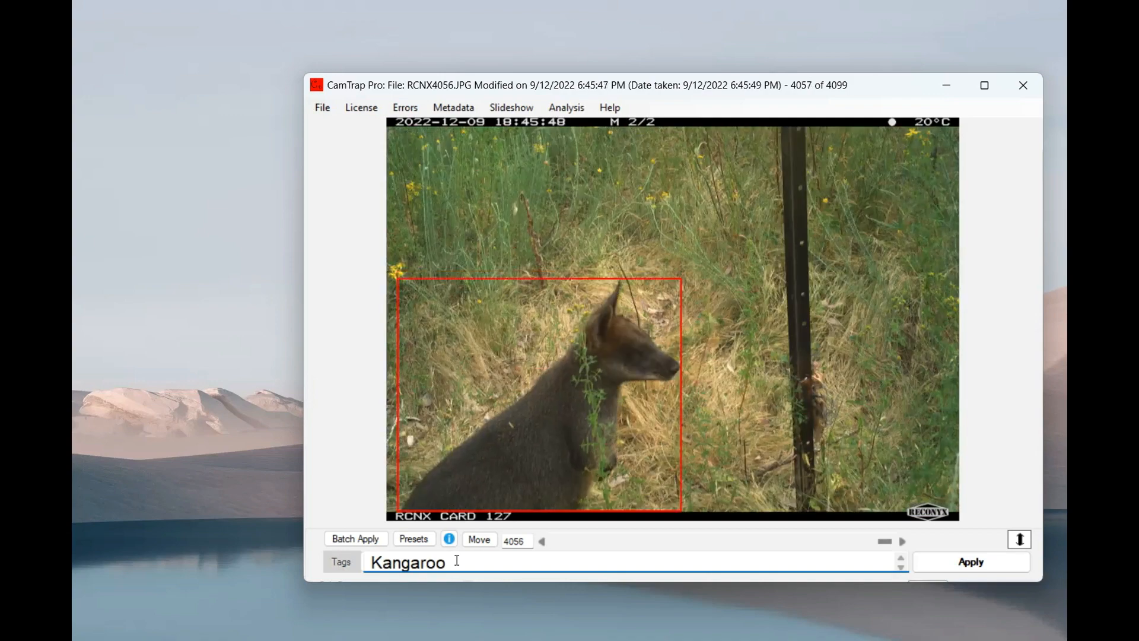
key(Return)
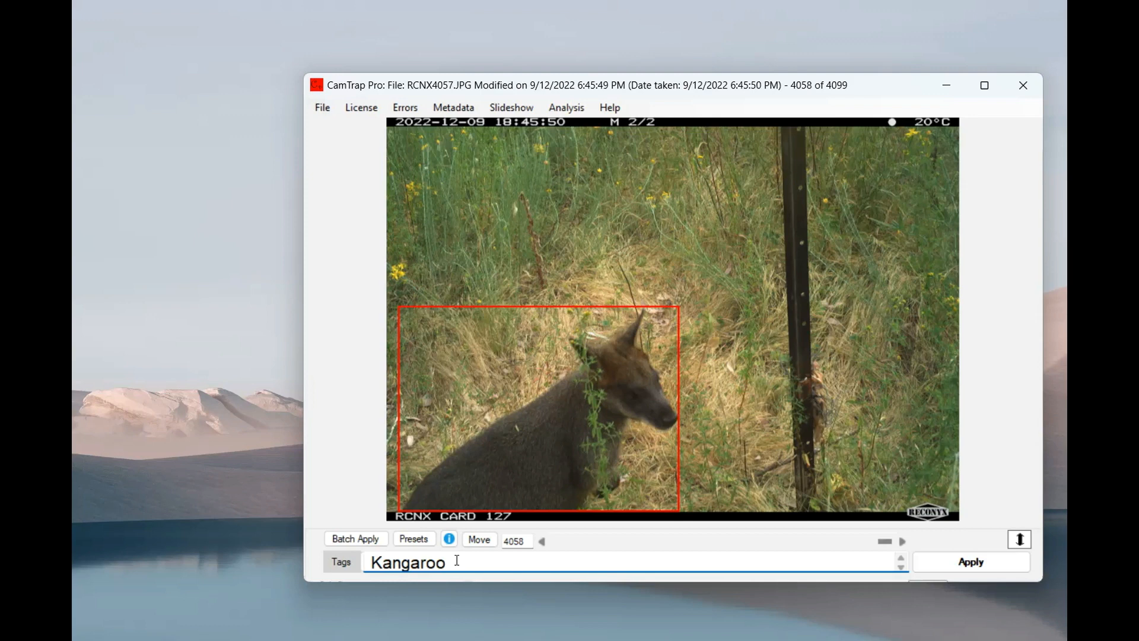
key(Return)
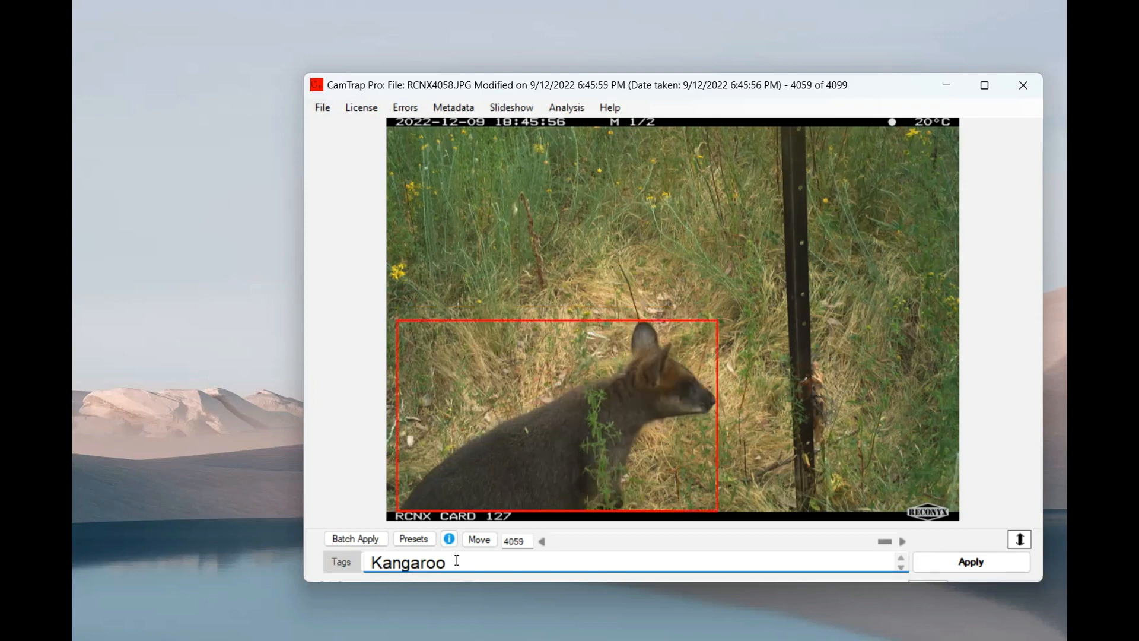
key(Return)
key(Return)
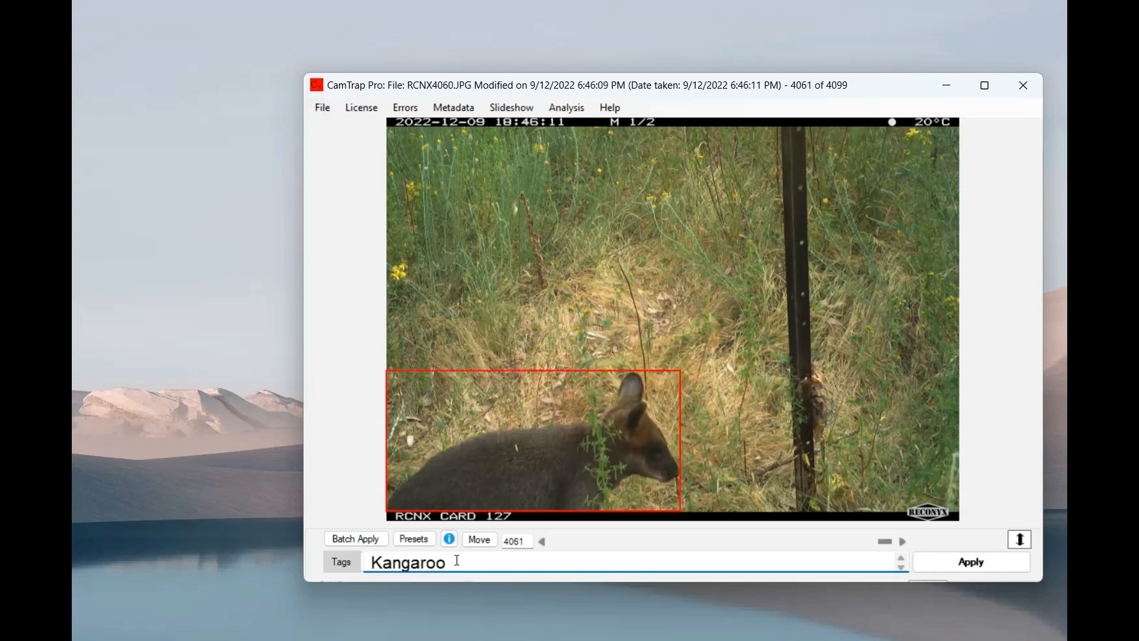
key(Return)
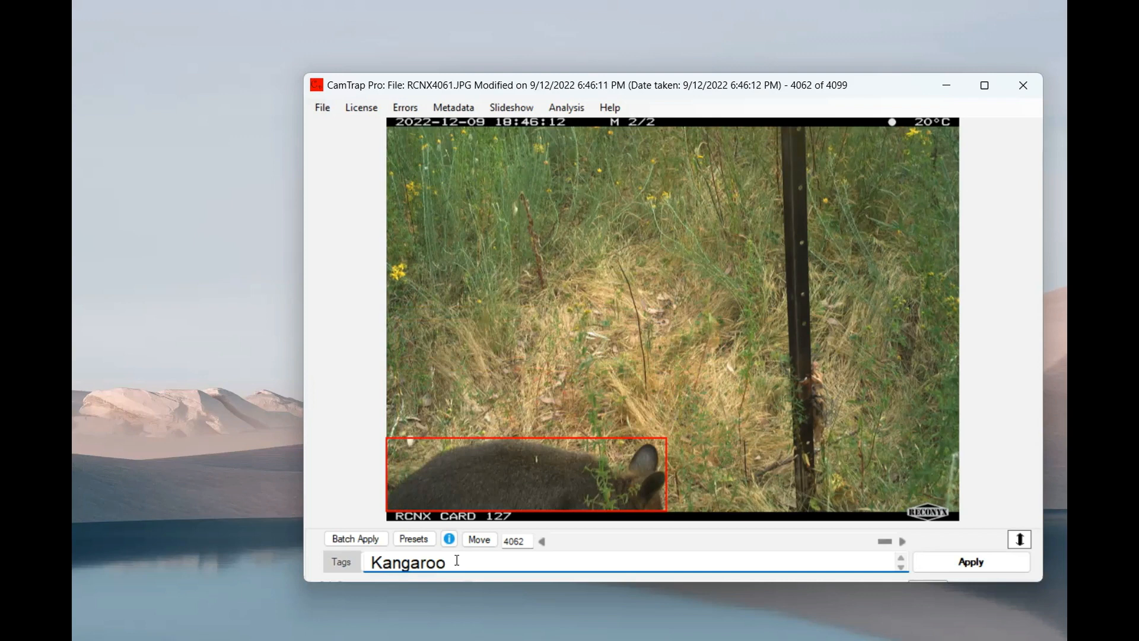
key(Return)
key(Return)
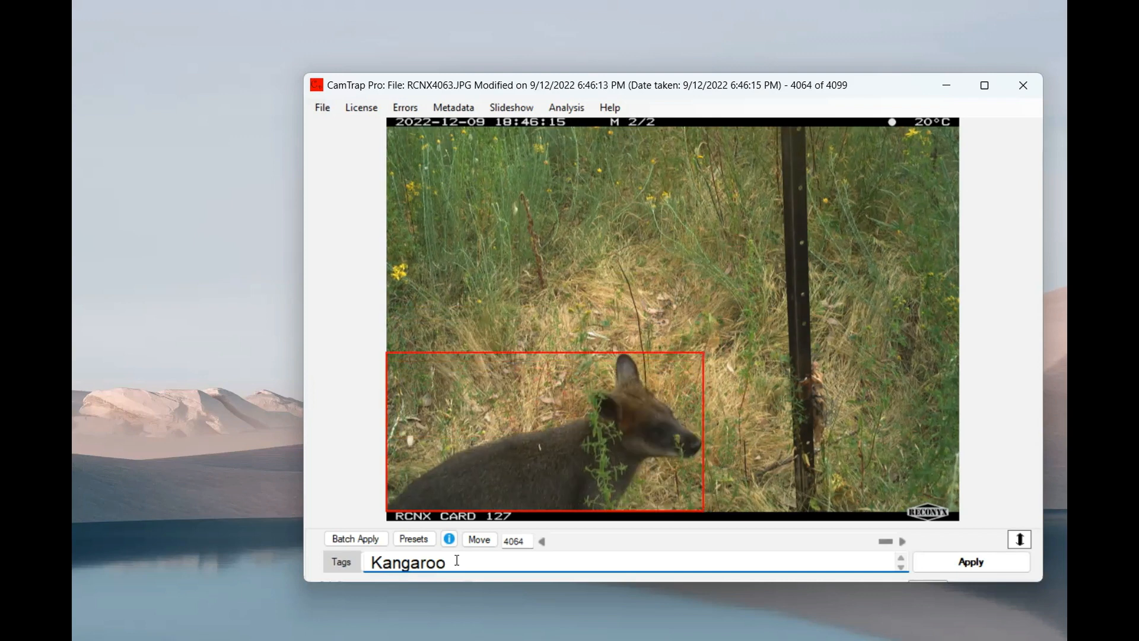
key(Return)
key(Return)
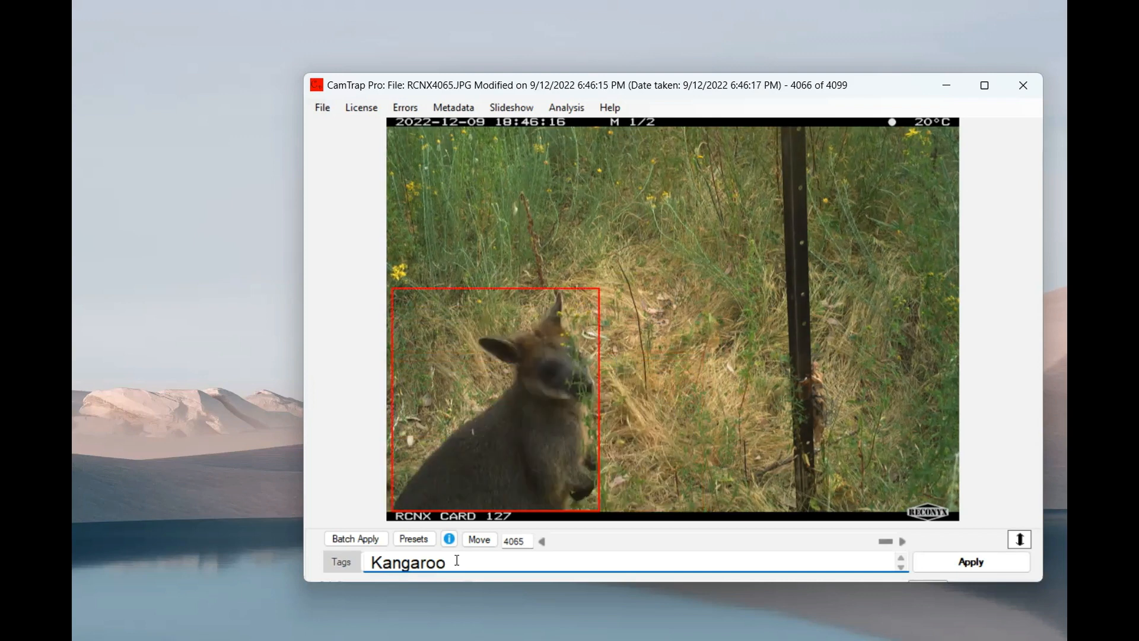
key(Return)
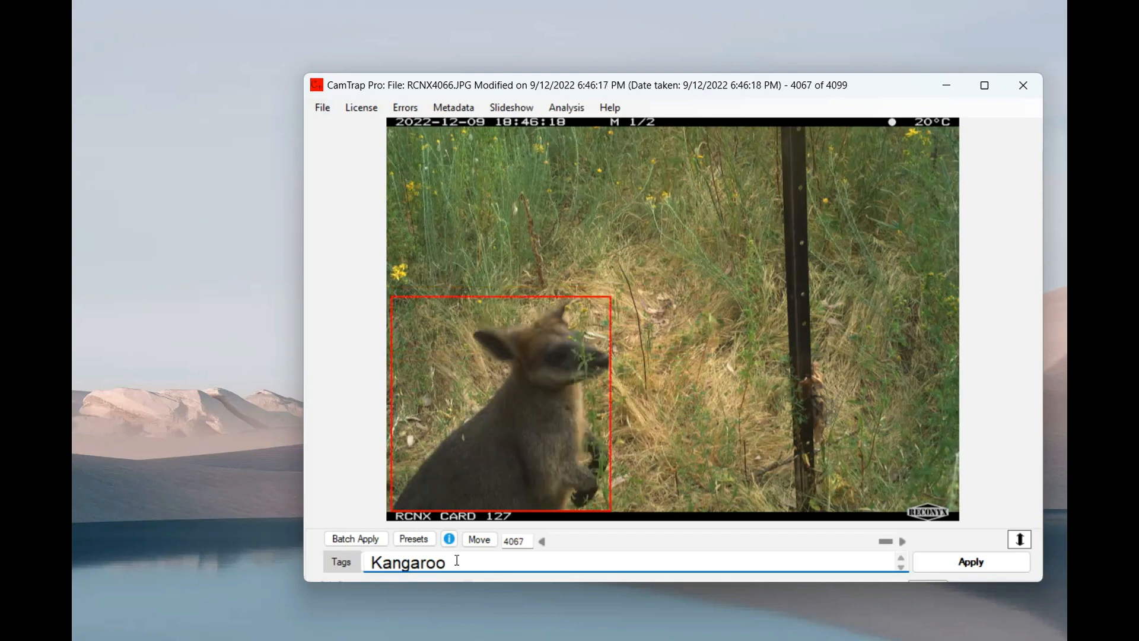
key(Return)
key(Return)
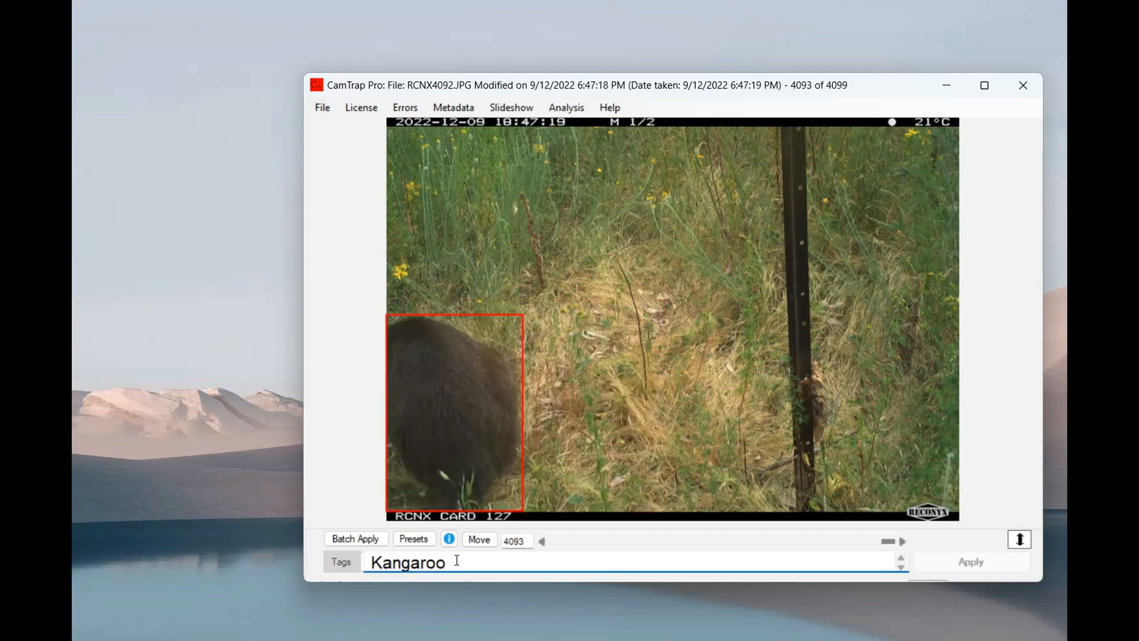
key(Return)
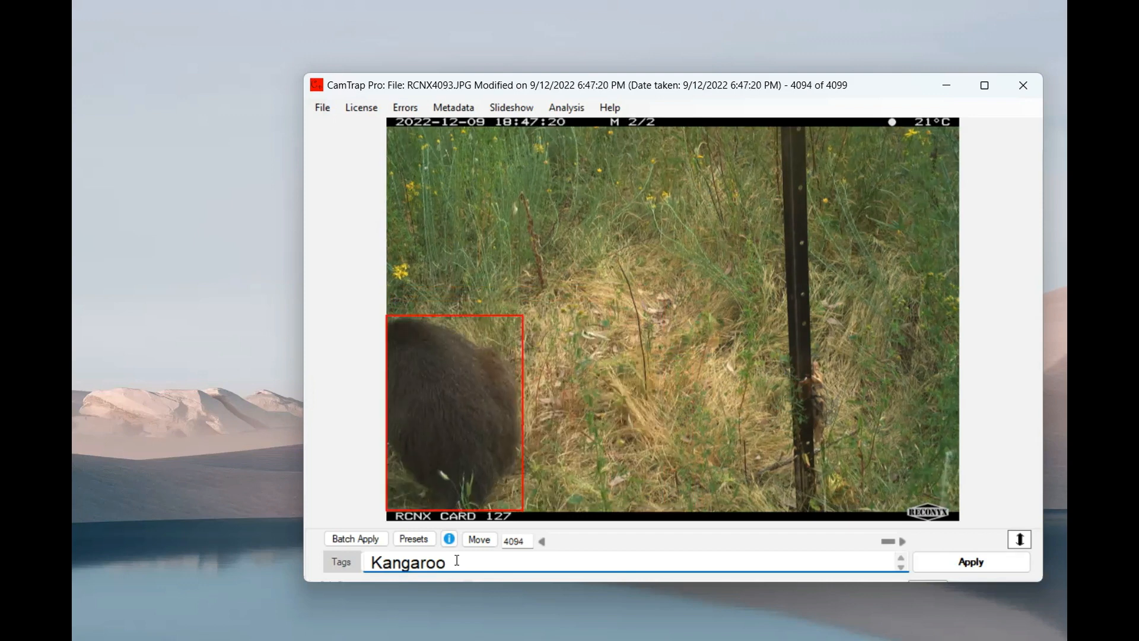
key(Return)
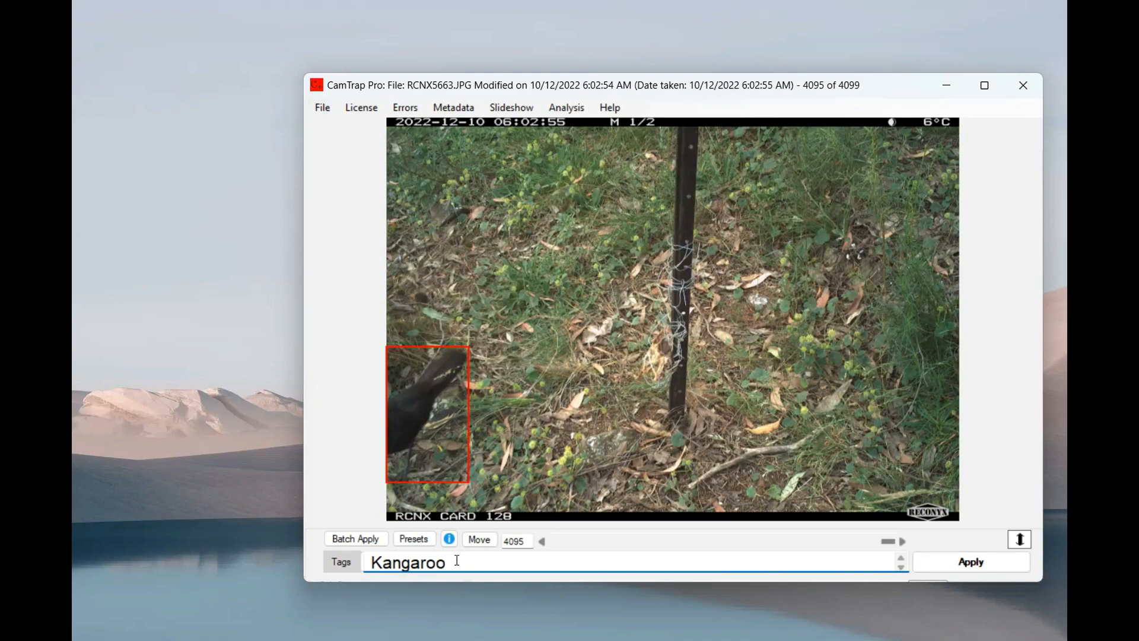
Step: Replace the tag for the bird in image 4095 with Raven and apply it
drag(457, 560, 371, 562)
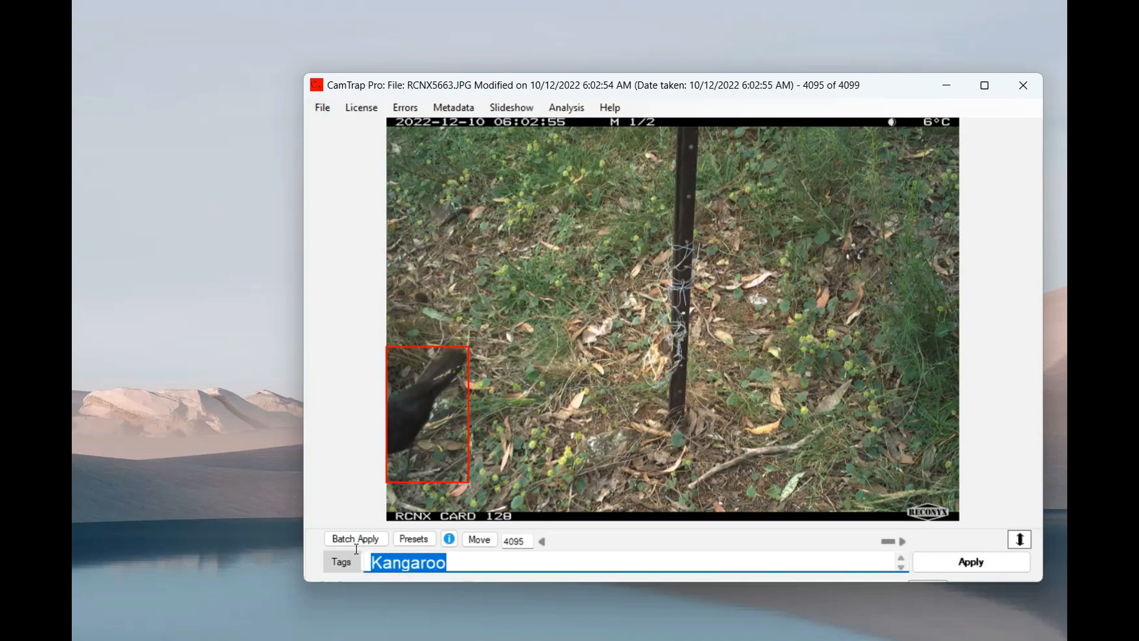
text(Raven)
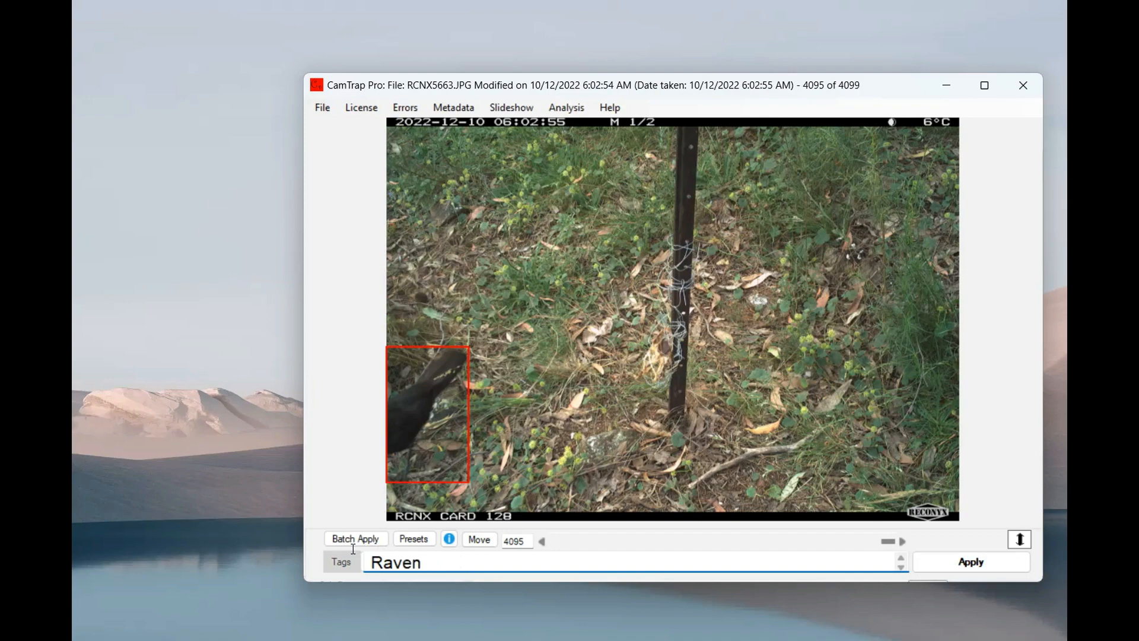
key(Return)
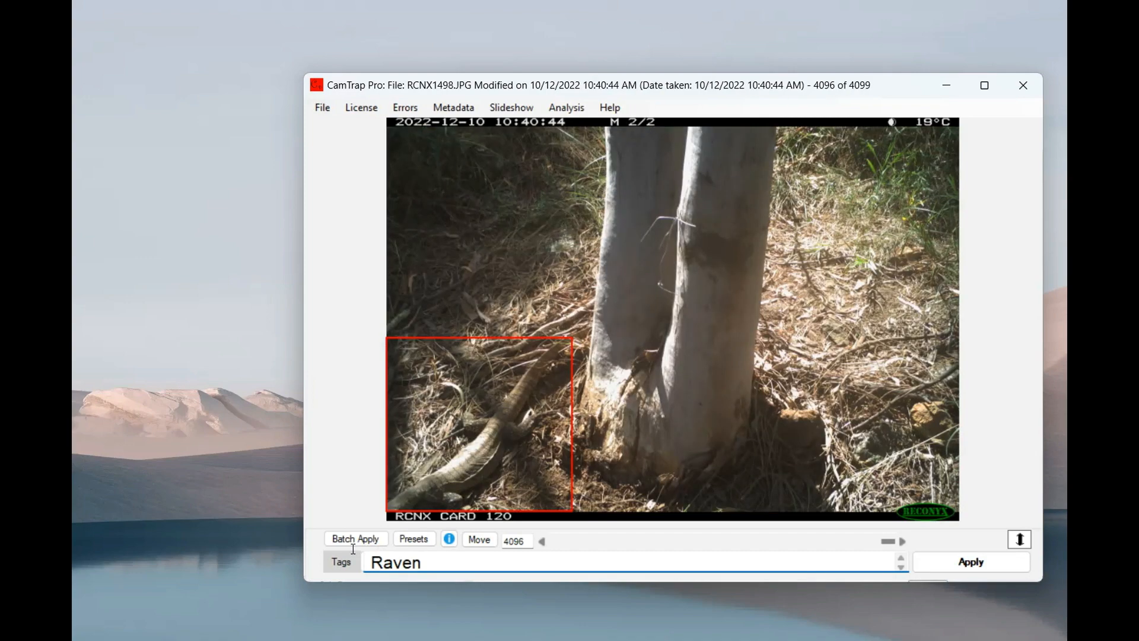
Step: Replace the tag for the lizard in image 4096 with Goanna and apply it
text(Goann)
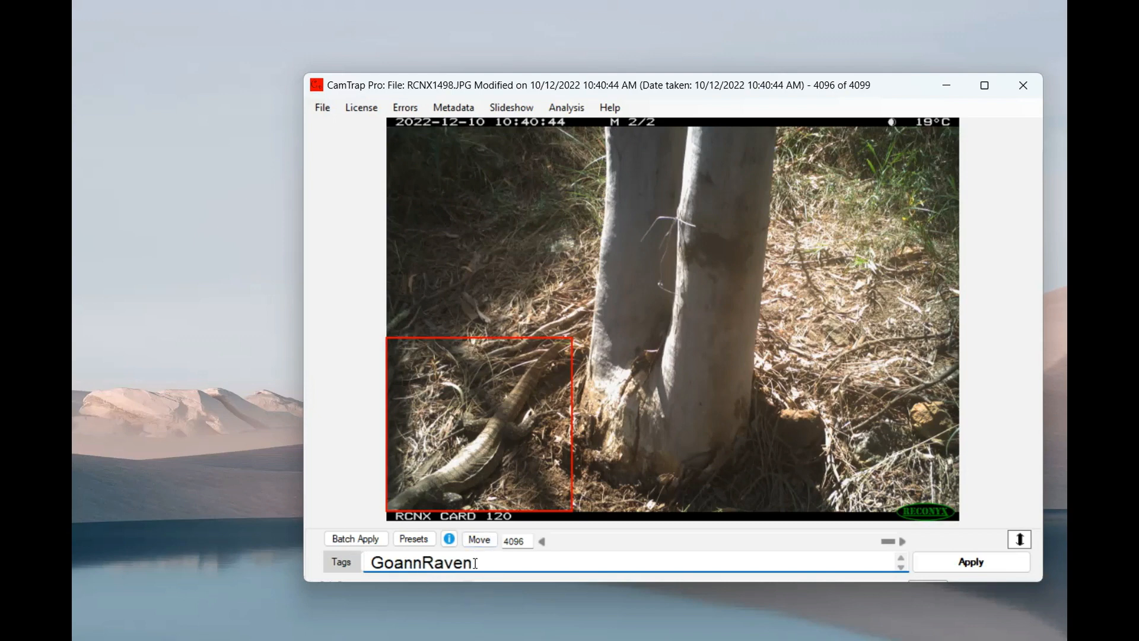
key(BackSpace)
key(BackSpace)
key(BackSpace)
key(BackSpace)
key(BackSpace)
text(a)
key(Return)
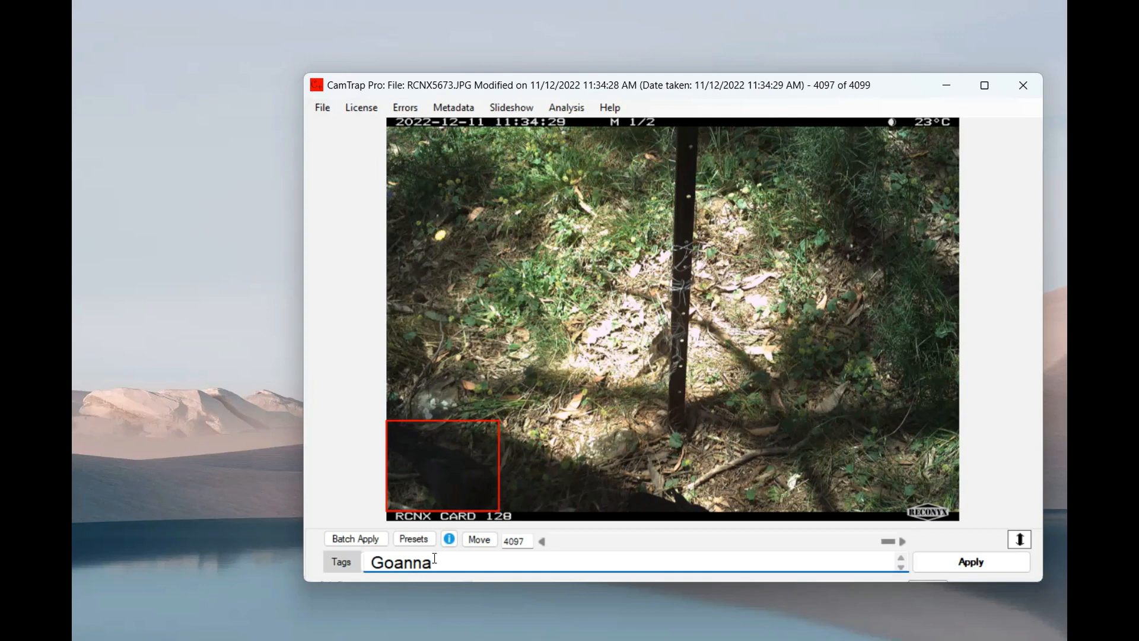
Step: Replace the tag with Raven and apply it to images 4097 through 4099
click(343, 567)
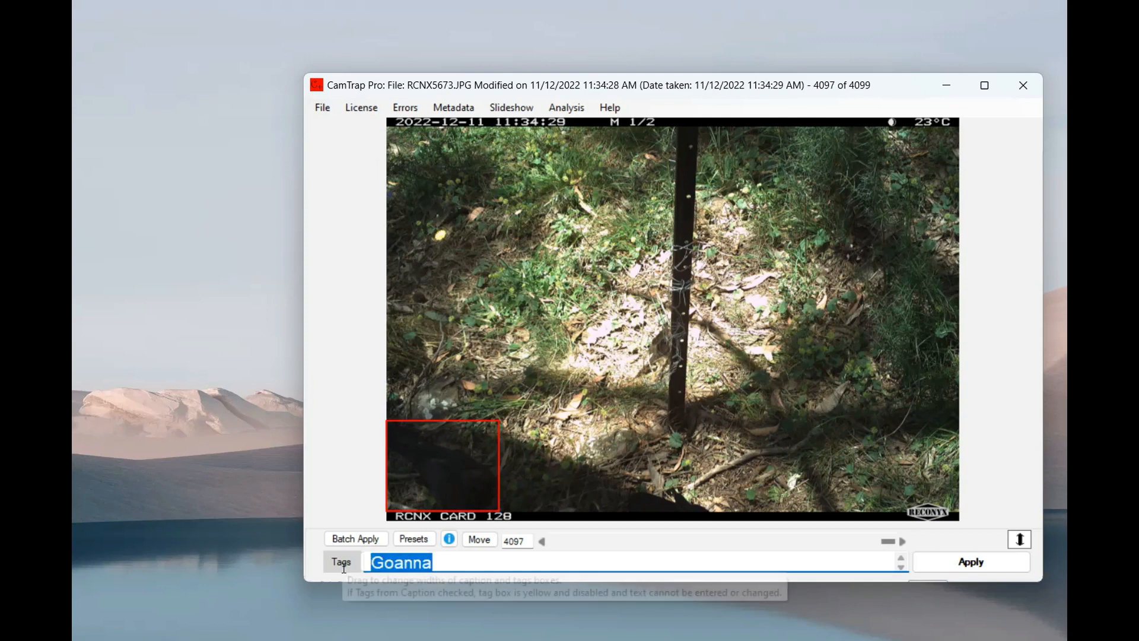
text(Raven)
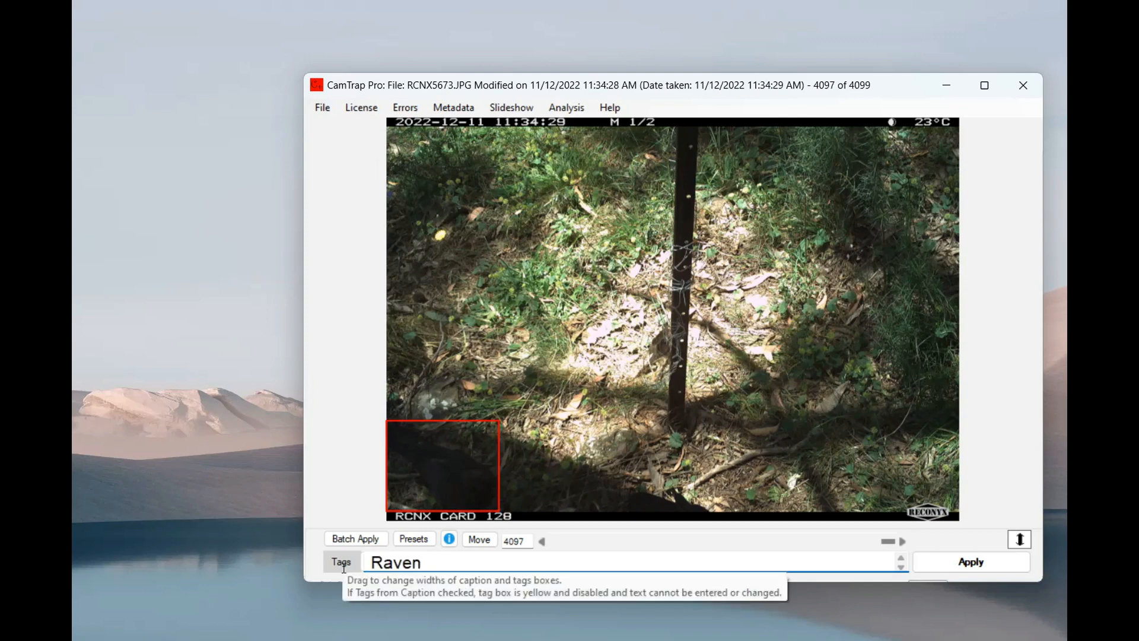
key(Return)
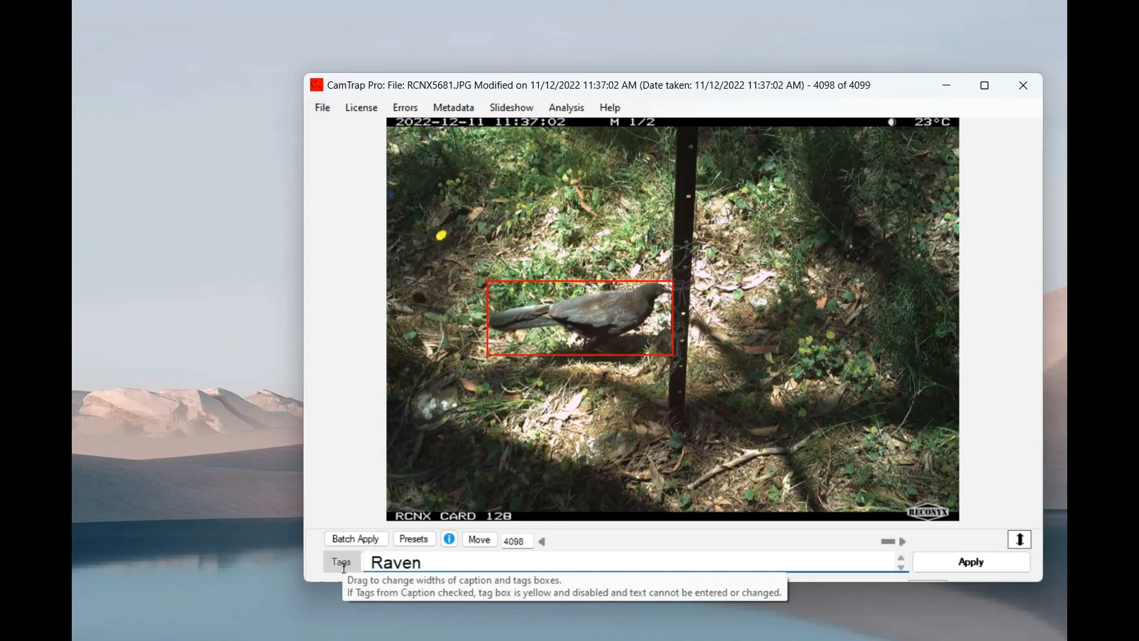
key(Return)
key(Return)
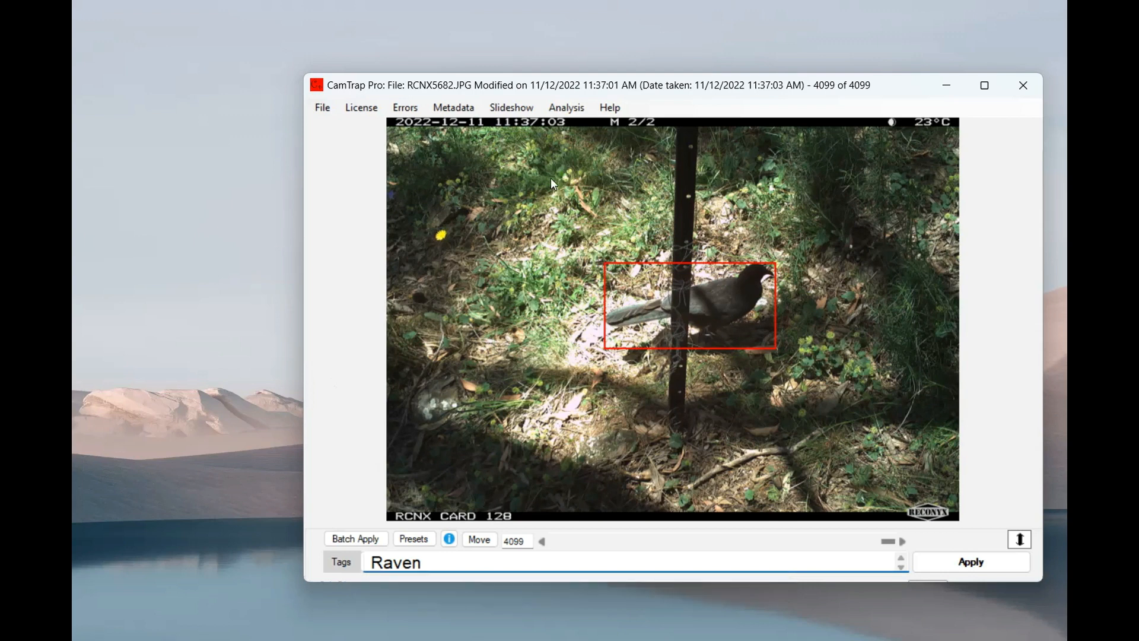
Step: Summarise the tags, agreeing to create the tag occurrence data from the loaded image tags
click(564, 111)
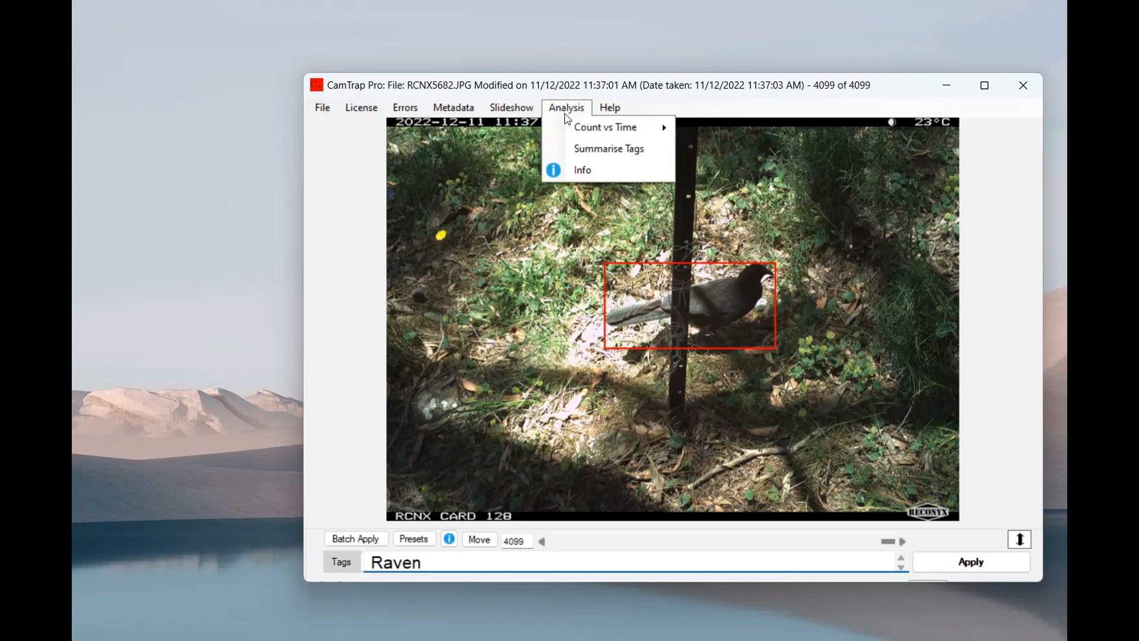
click(599, 169)
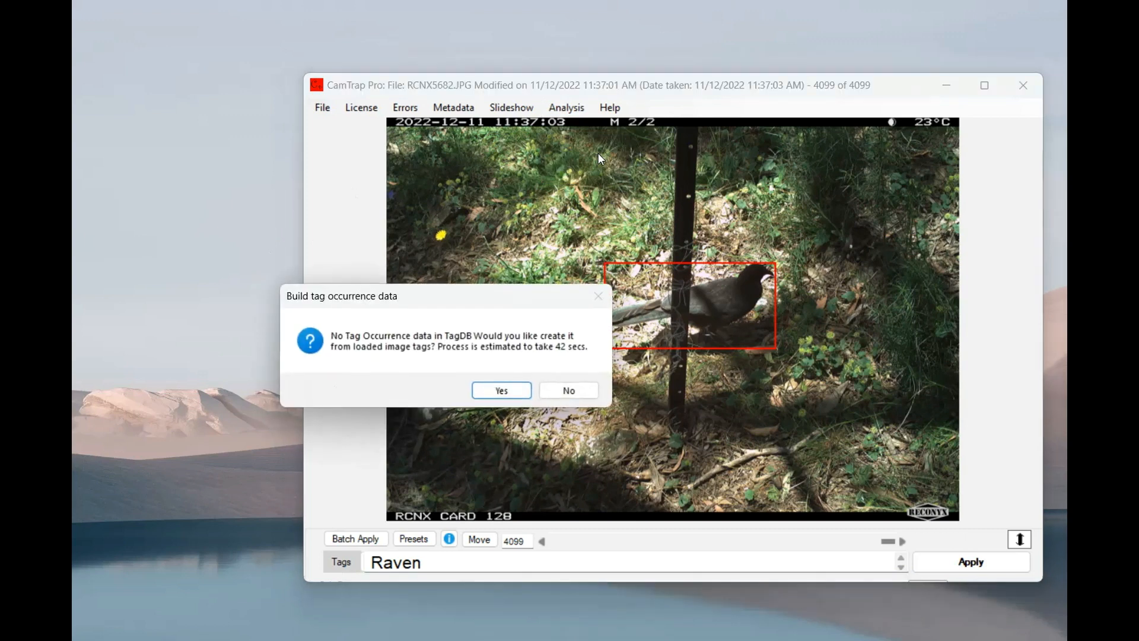
click(502, 391)
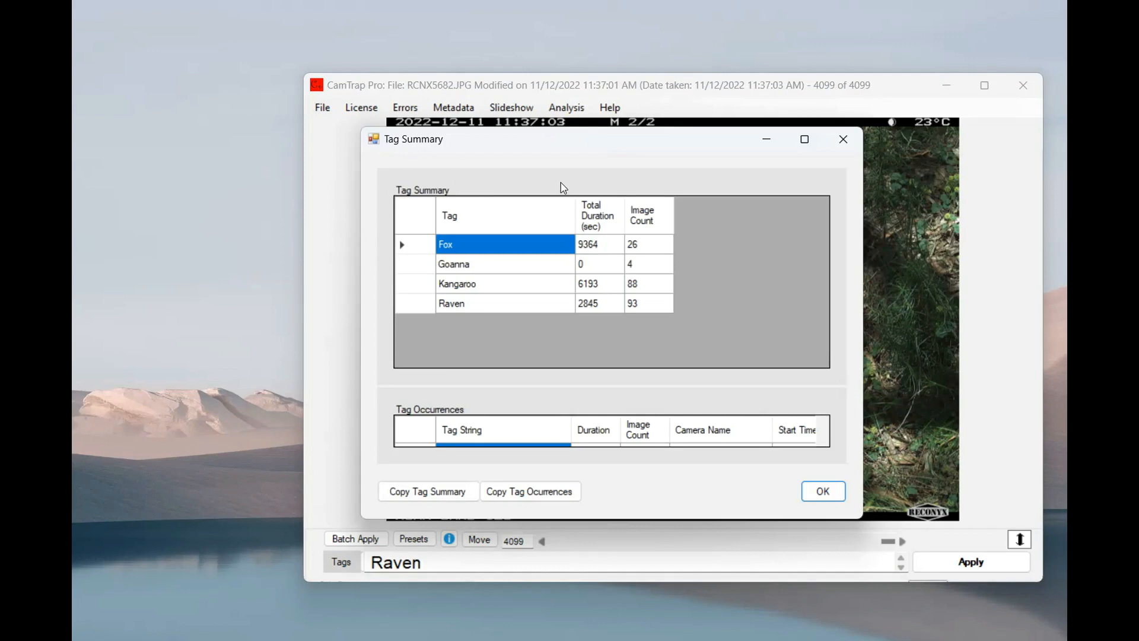
Step: Enlarge the Tag Summary window and its Tag Occurrences area to review the individual occurrences
drag(564, 131, 560, 69)
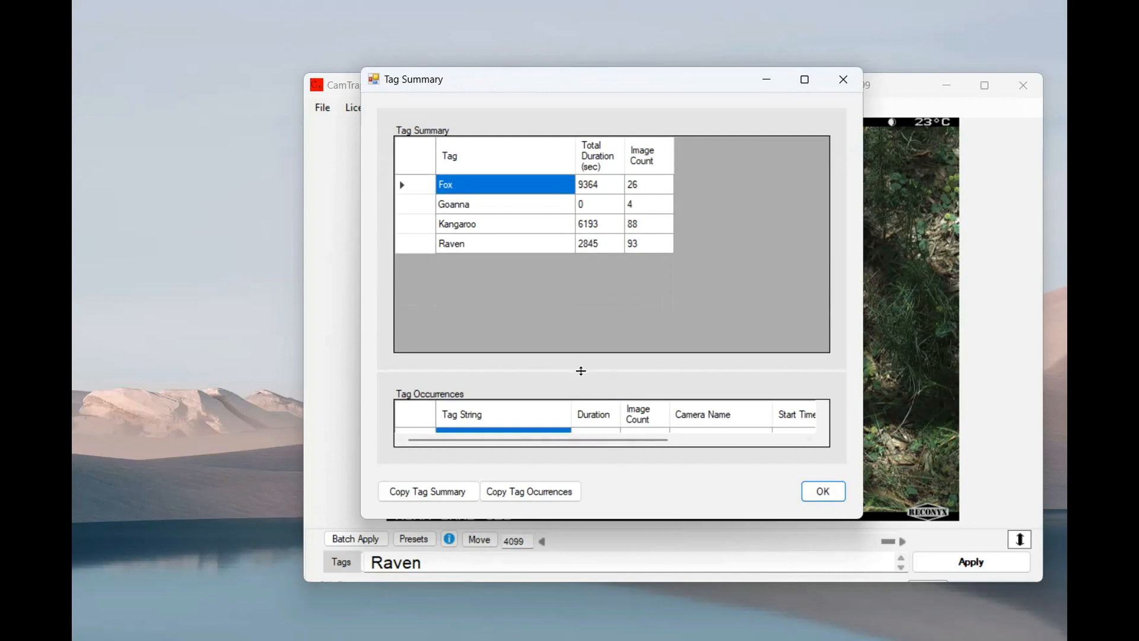
drag(581, 370, 575, 292)
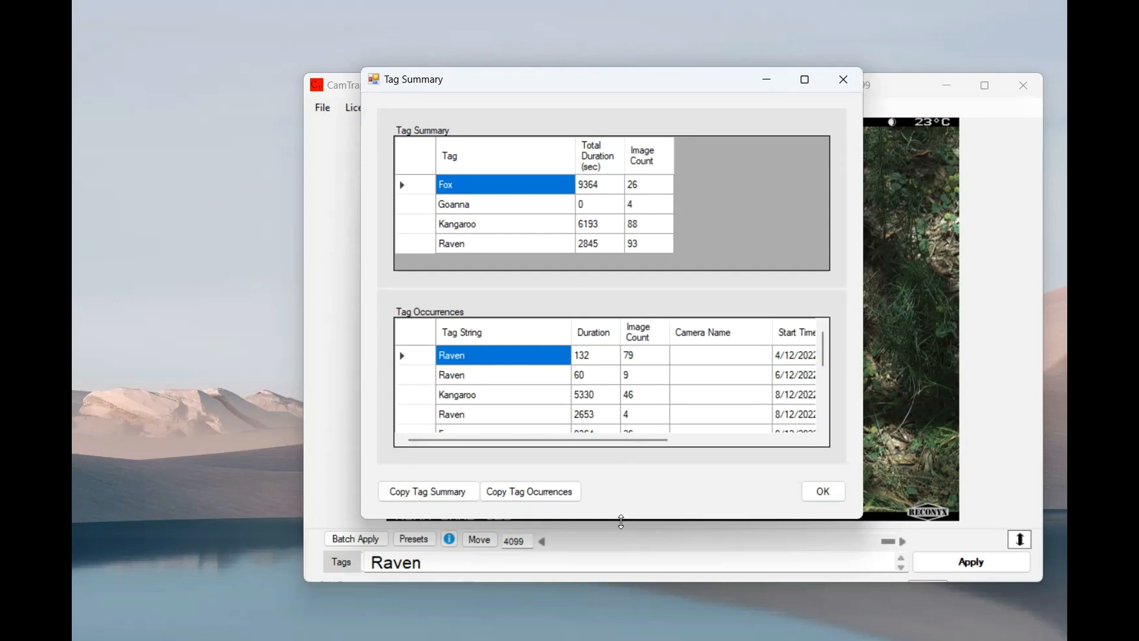
drag(622, 524, 621, 587)
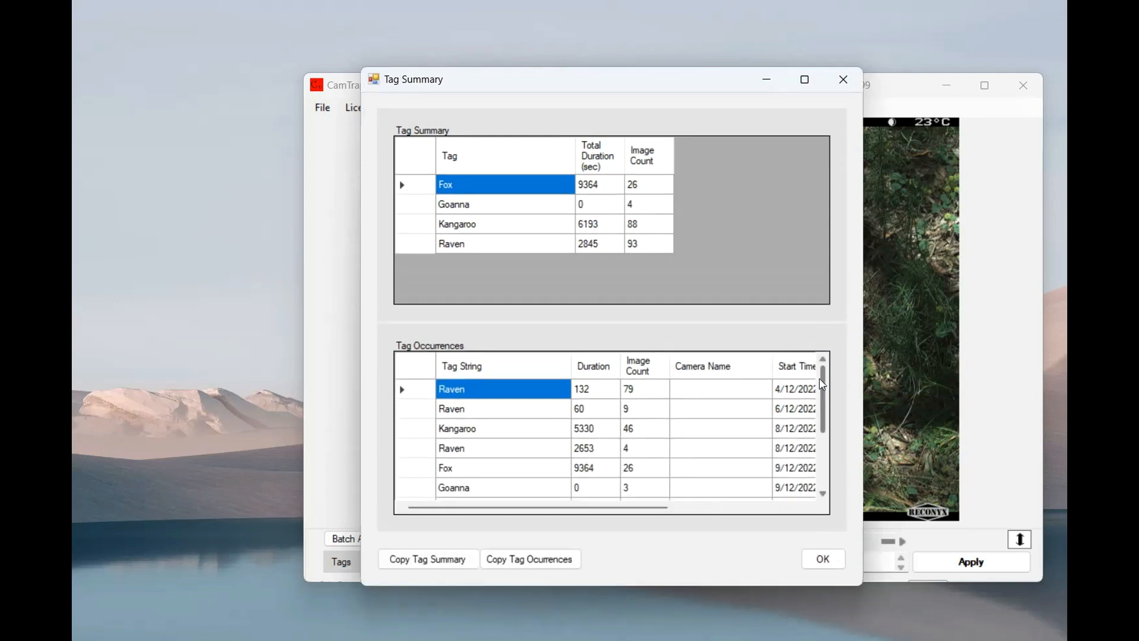
mouse_move(824, 388)
mouse_down()
mouse_move(826, 465)
mouse_move(821, 350)
mouse_move(831, 463)
mouse_move(829, 377)
mouse_up()
Step: Copy the tag summary table and the tag occurrences table to the clipboard, one after the other
click(437, 558)
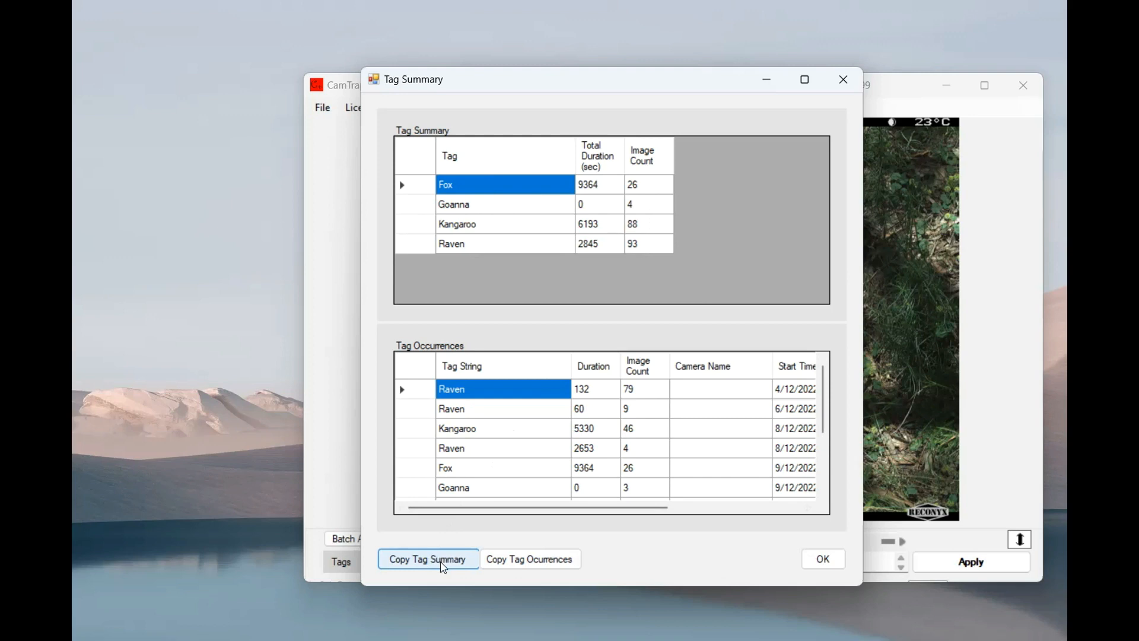
click(507, 563)
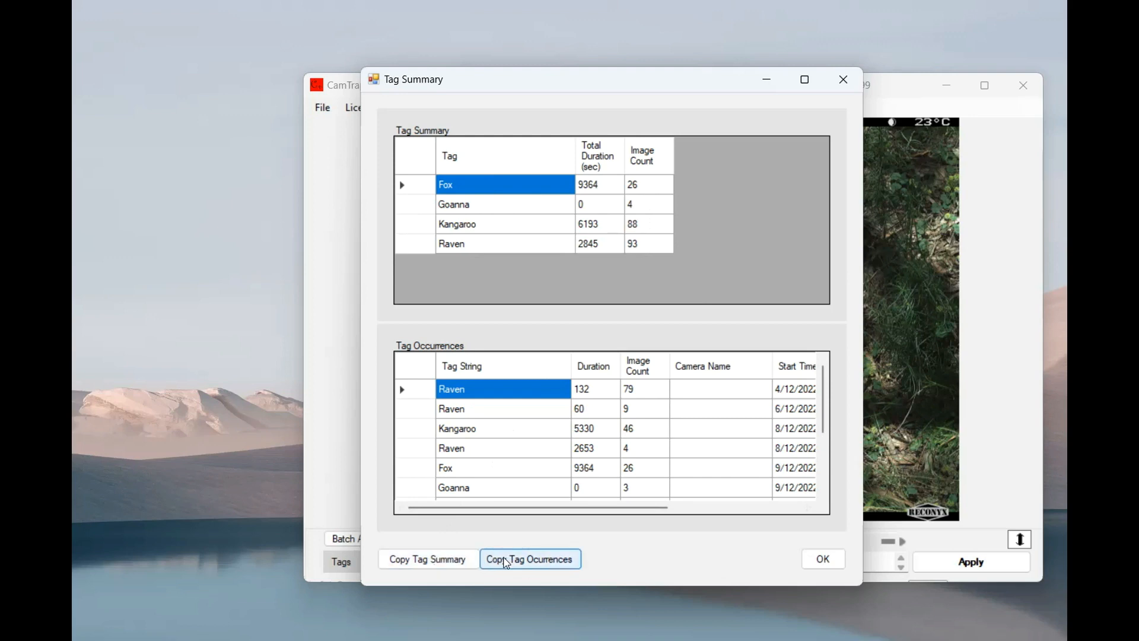